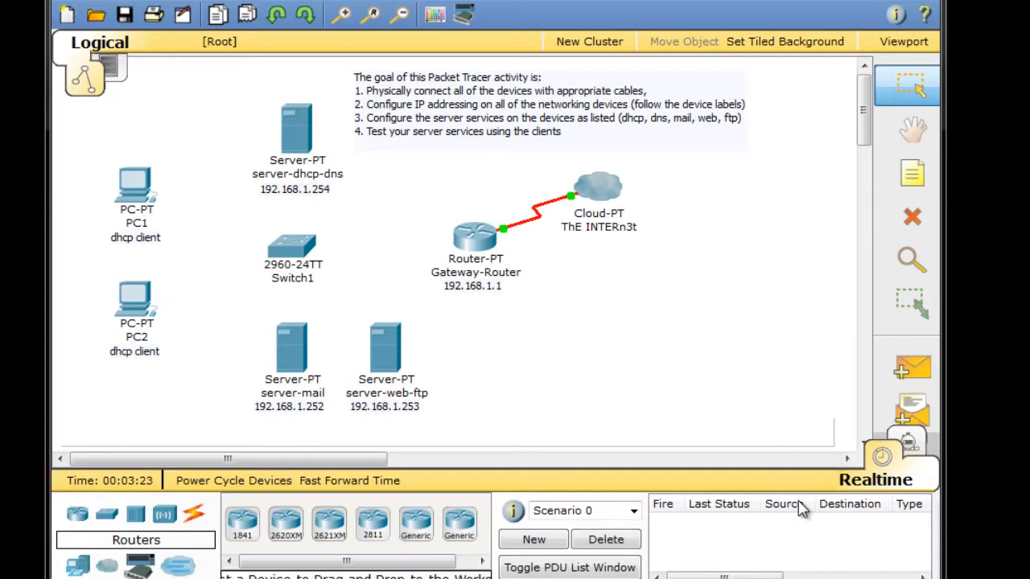
- Widen the application window slightly
{"action": "mouse_move", "coordinate": [944, 318]}
{"action": "left_mouse_down"}
{"action": "mouse_move", "coordinate": [966, 316]}
{"action": "mouse_move", "coordinate": [954, 318]}
{"action": "left_mouse_up"}
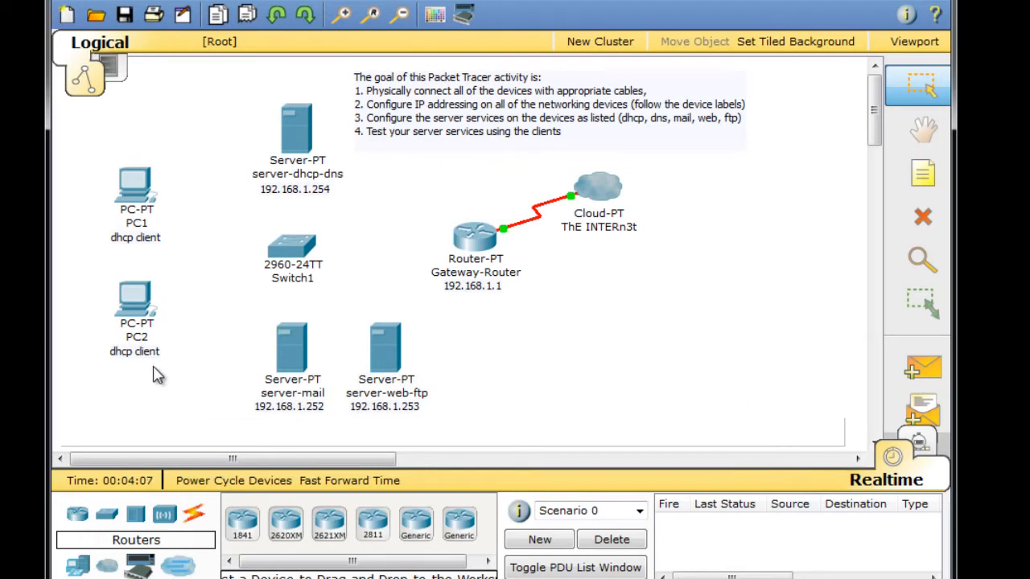
{"action": "mouse_move", "coordinate": [295, 129]}
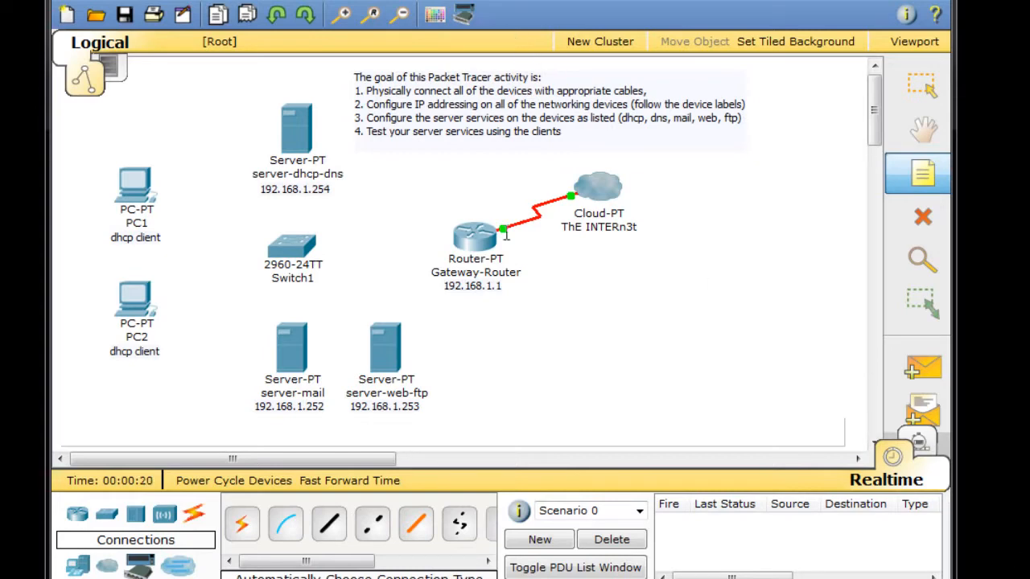
{"action": "left_click", "coordinate": [485, 332]}
{"action": "type", "text": "http://www.danscourses.com/CCNA-1/application-layer-pt-server-activity.html"}
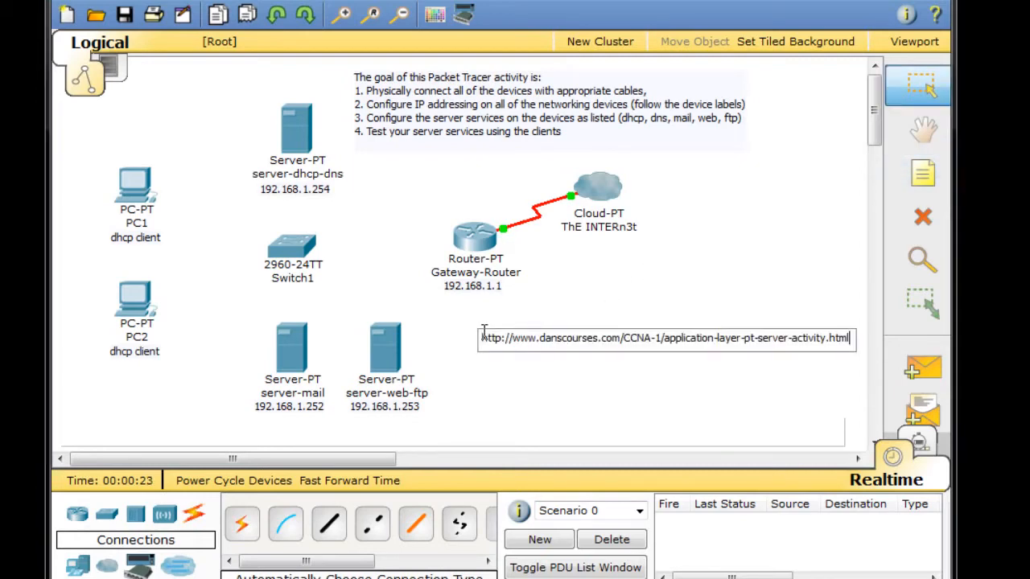
{"action": "left_click", "coordinate": [615, 408]}
{"action": "left_click_drag", "start_coordinate": [607, 339], "coordinate": [574, 343]}
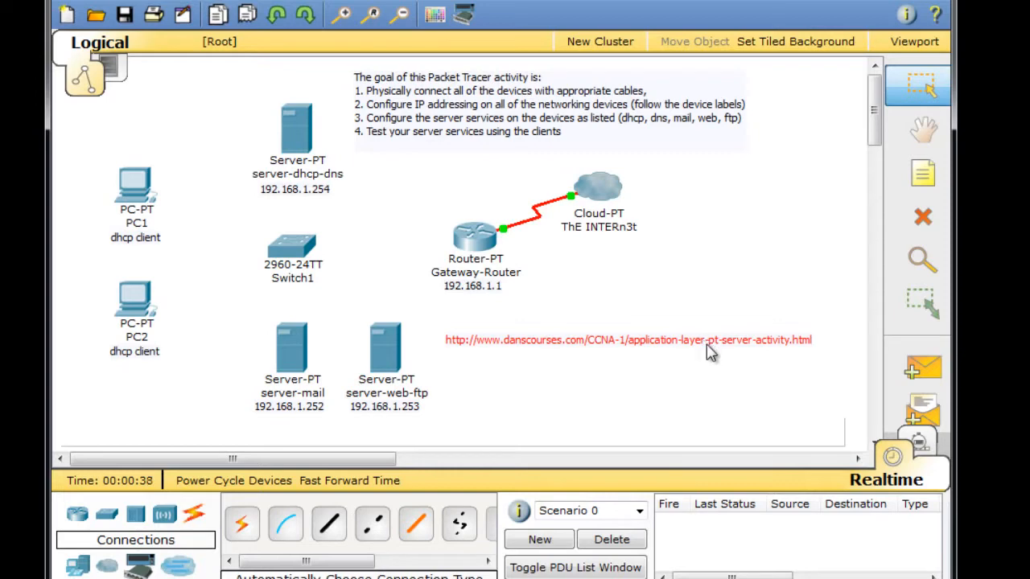
{"action": "left_click_drag", "start_coordinate": [707, 345], "coordinate": [734, 407]}
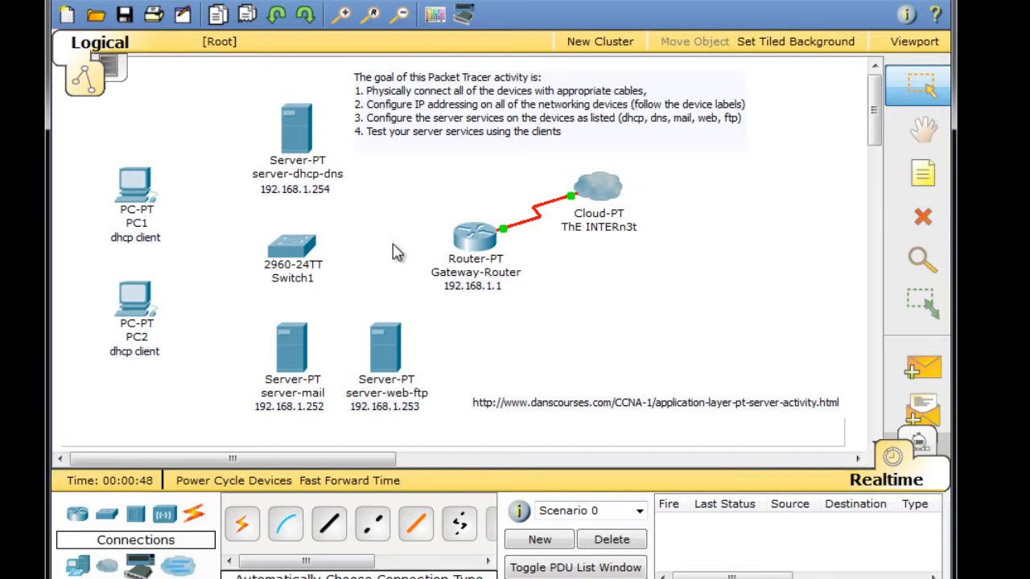
- Connect Switch1 FastEthernet0/1 to Gateway-Router FastEthernet0/0 with a copper straight-through cable
{"action": "mouse_move", "coordinate": [310, 274]}
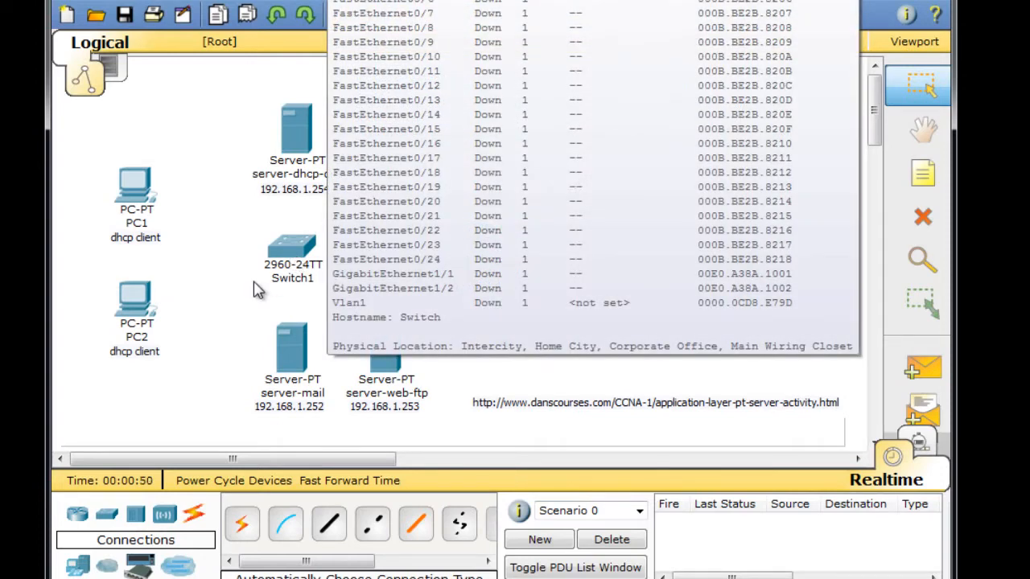
{"action": "left_click", "coordinate": [328, 531]}
{"action": "left_click", "coordinate": [302, 251]}
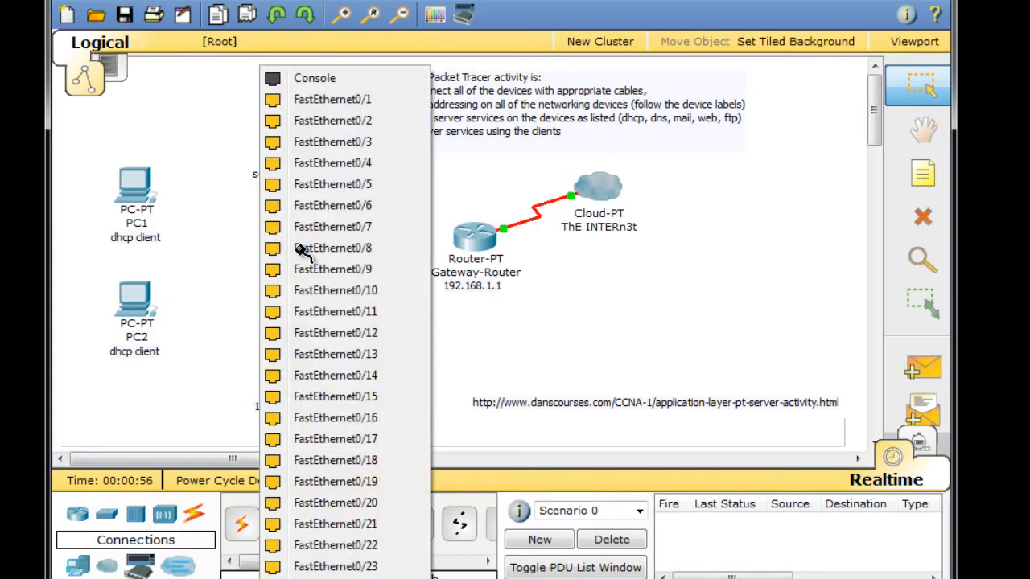
{"action": "left_click", "coordinate": [297, 103]}
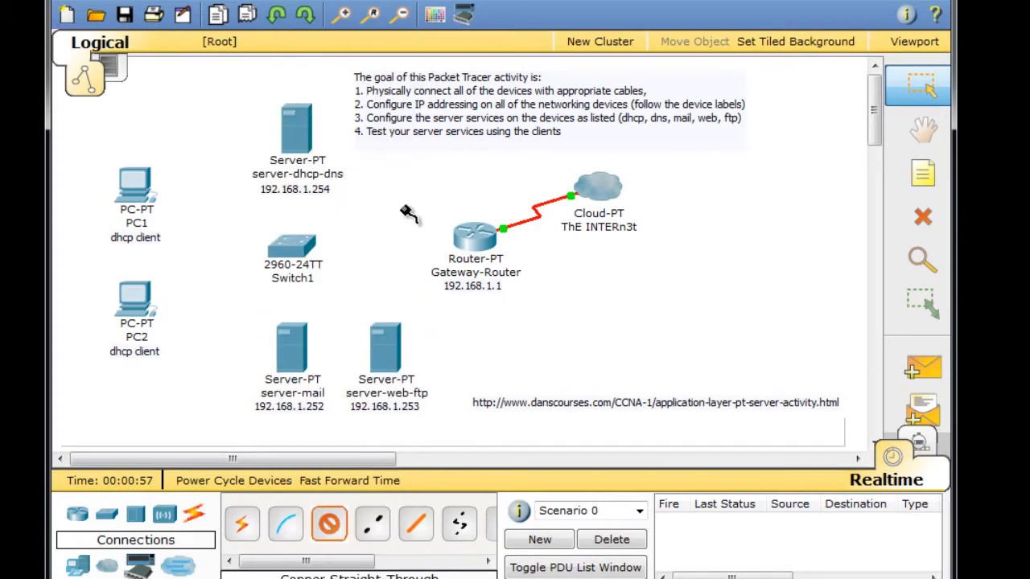
{"action": "left_click", "coordinate": [471, 239]}
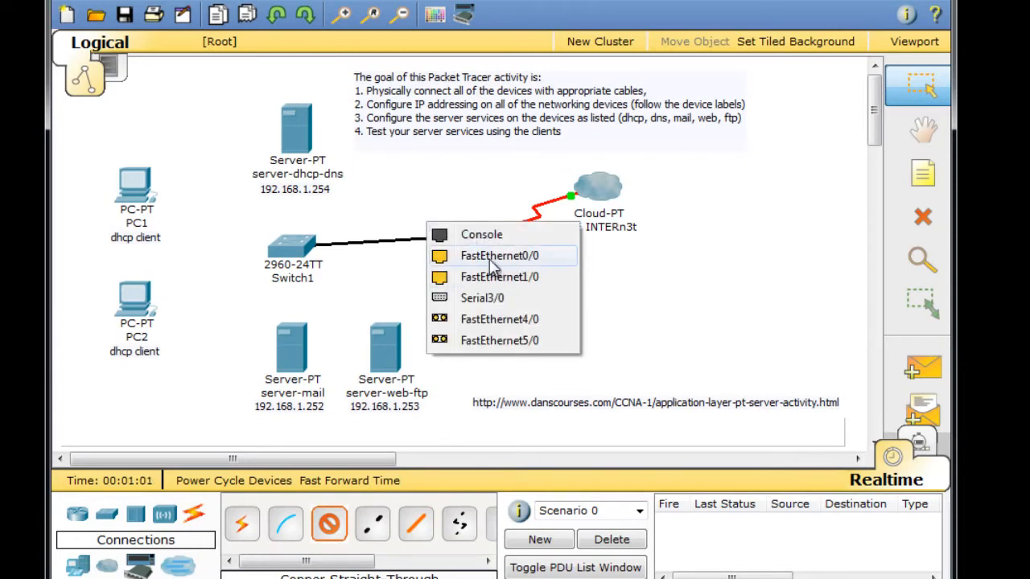
{"action": "left_click", "coordinate": [494, 258]}
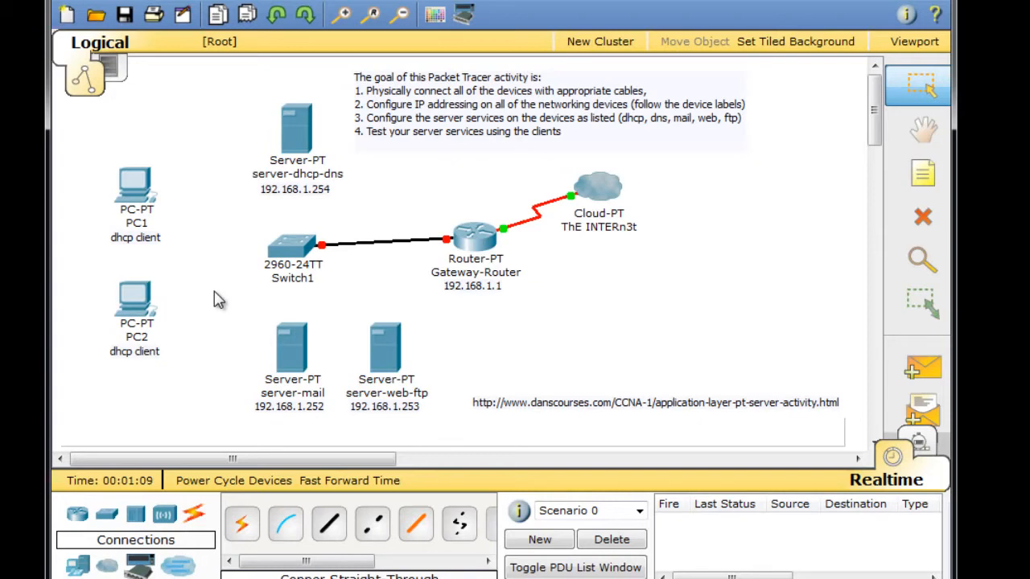
- Connect Switch1 FastEthernet0/2 to the FastEthernet port of server-dhcp-dns with a copper straight-through cable
{"action": "left_click", "coordinate": [330, 532]}
{"action": "left_click", "coordinate": [291, 245]}
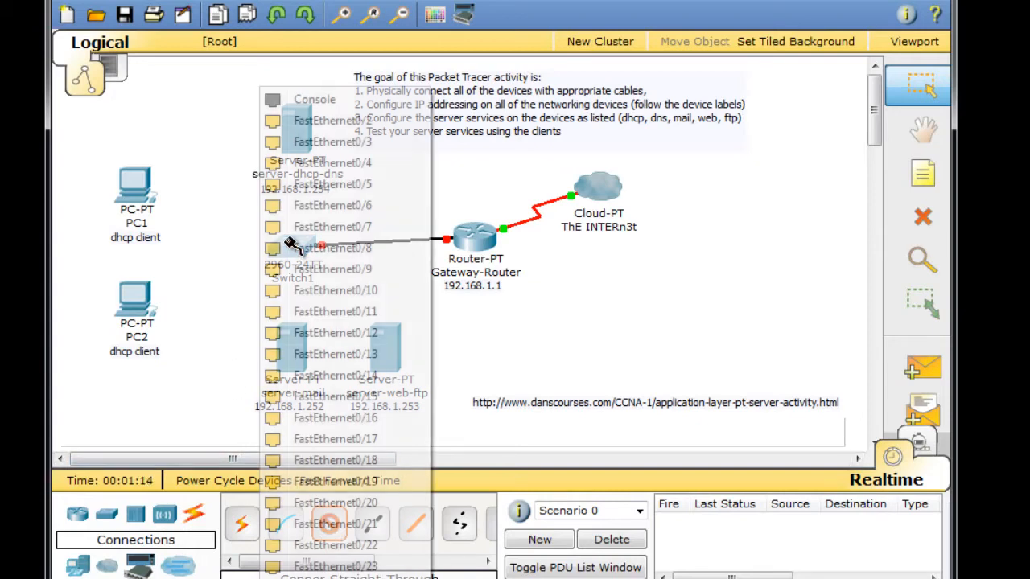
{"action": "left_click", "coordinate": [299, 121]}
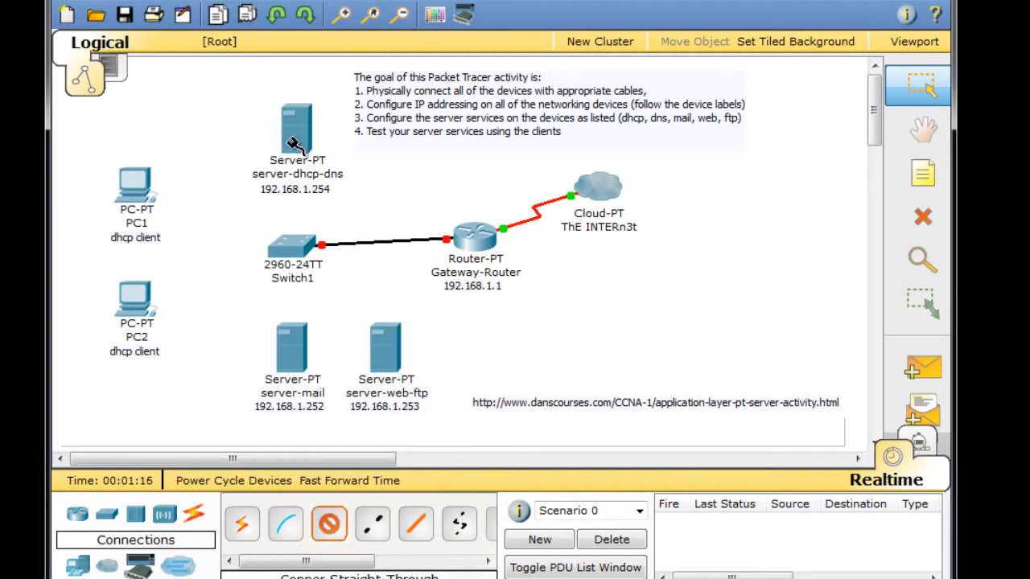
{"action": "left_click", "coordinate": [297, 125]}
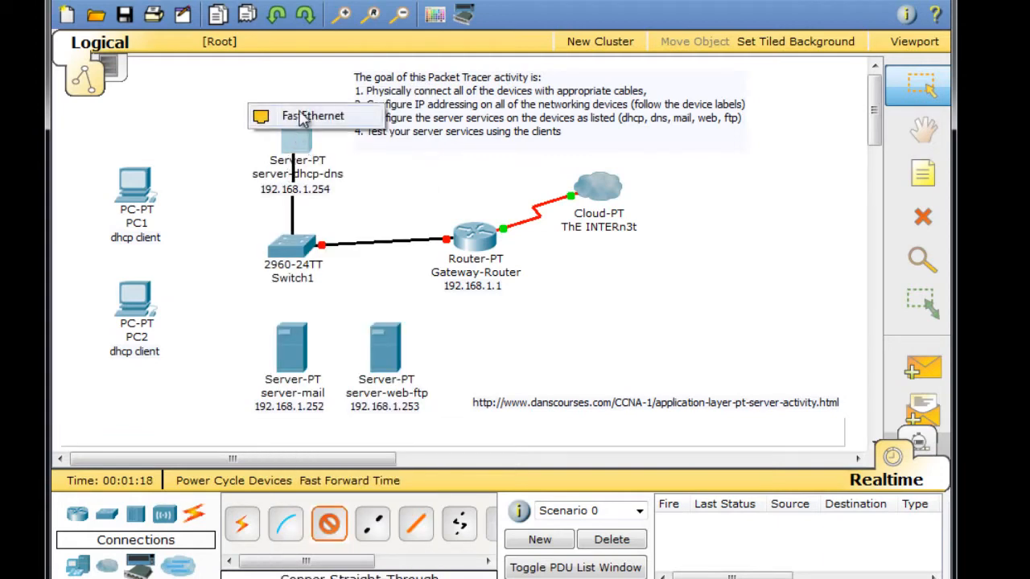
{"action": "left_click", "coordinate": [304, 117]}
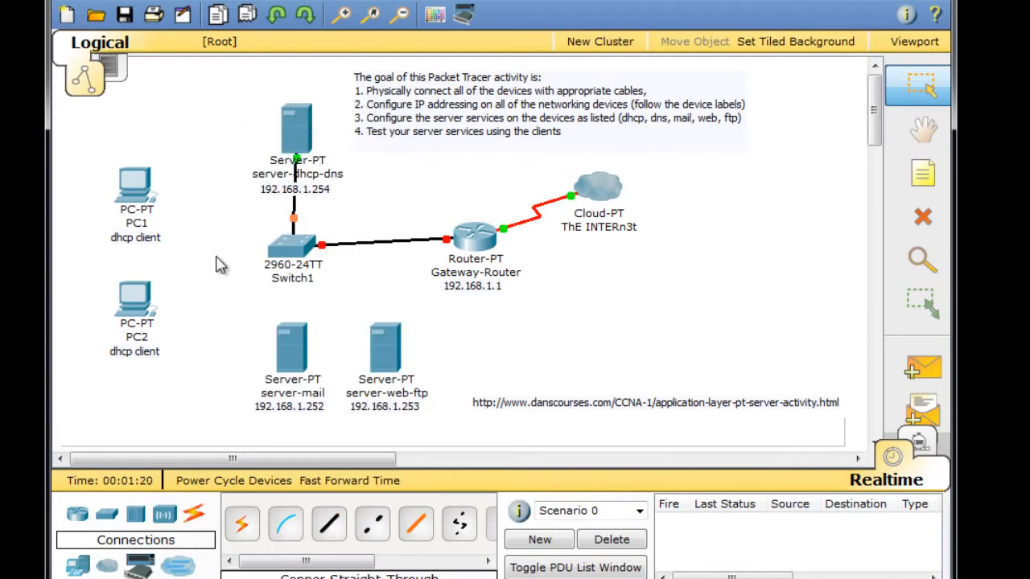
- Connect Switch1 FastEthernet0/3 to the FastEthernet port of PC1 with a copper straight-through cable
{"action": "left_click", "coordinate": [329, 525]}
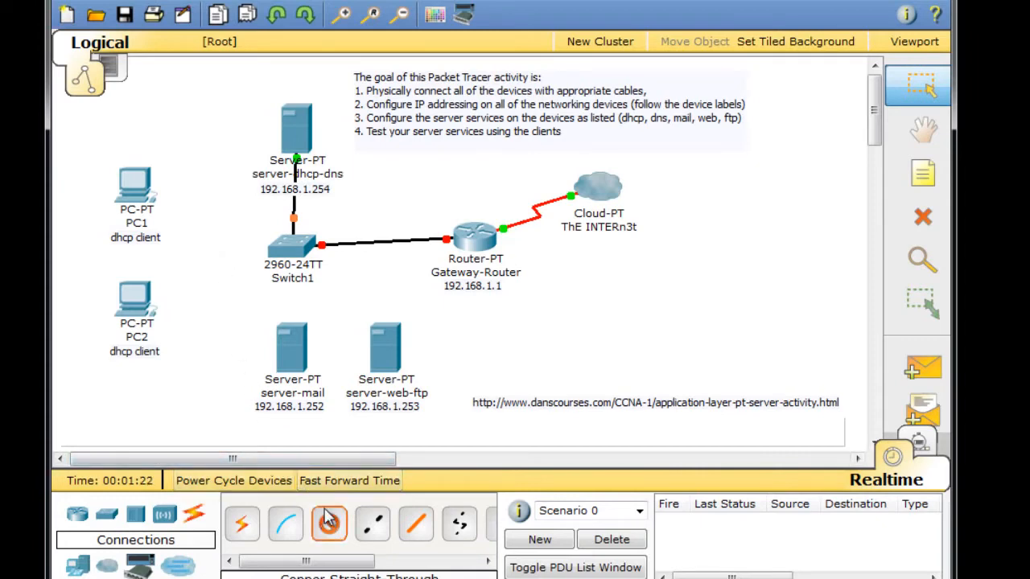
{"action": "left_click", "coordinate": [288, 246]}
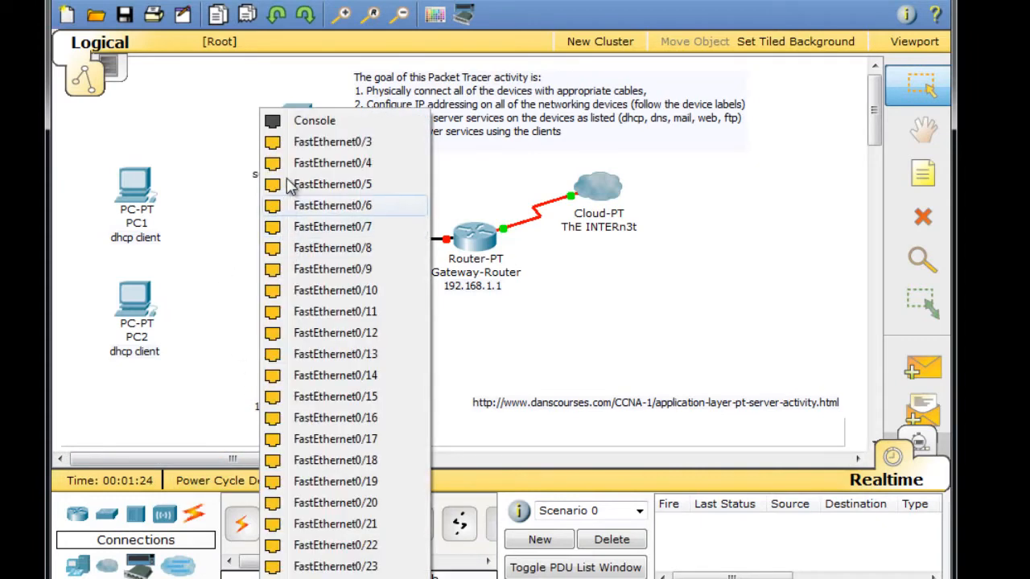
{"action": "left_click", "coordinate": [299, 143]}
{"action": "left_click", "coordinate": [135, 187]}
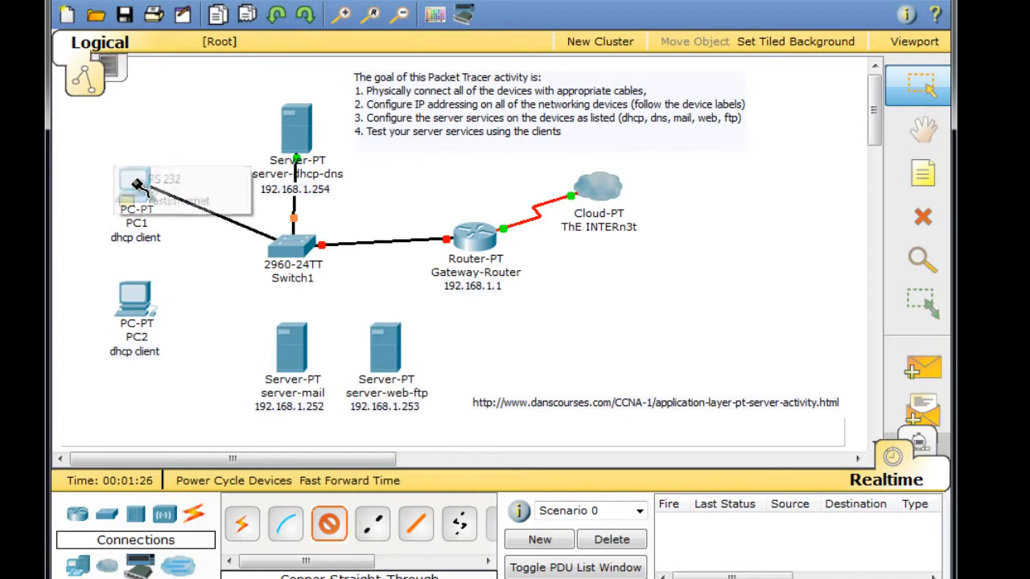
{"action": "left_click", "coordinate": [161, 201]}
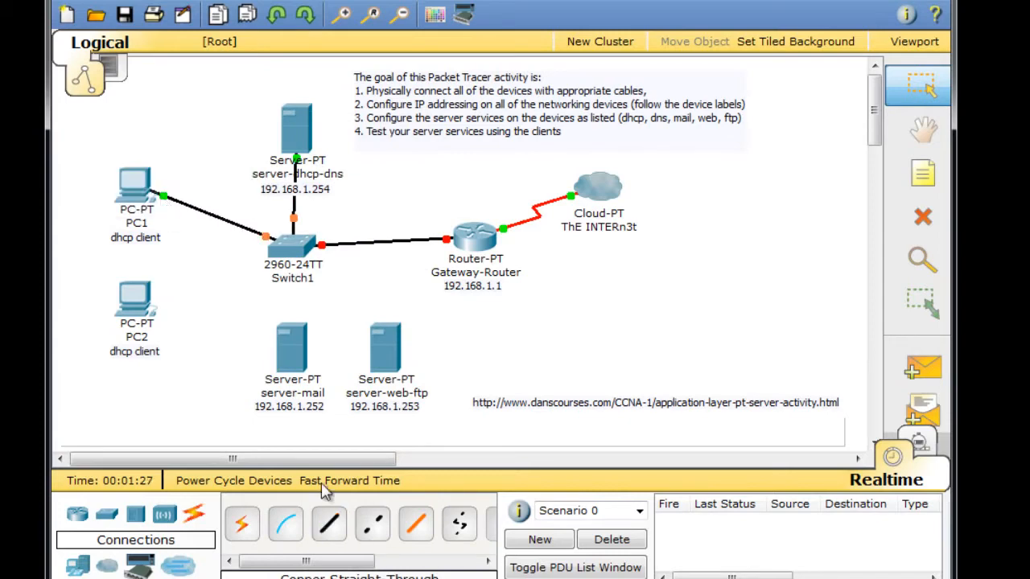
- Connect Switch1 FastEthernet0/4 to the FastEthernet port of PC2 with a copper straight-through cable
{"action": "left_click", "coordinate": [330, 540]}
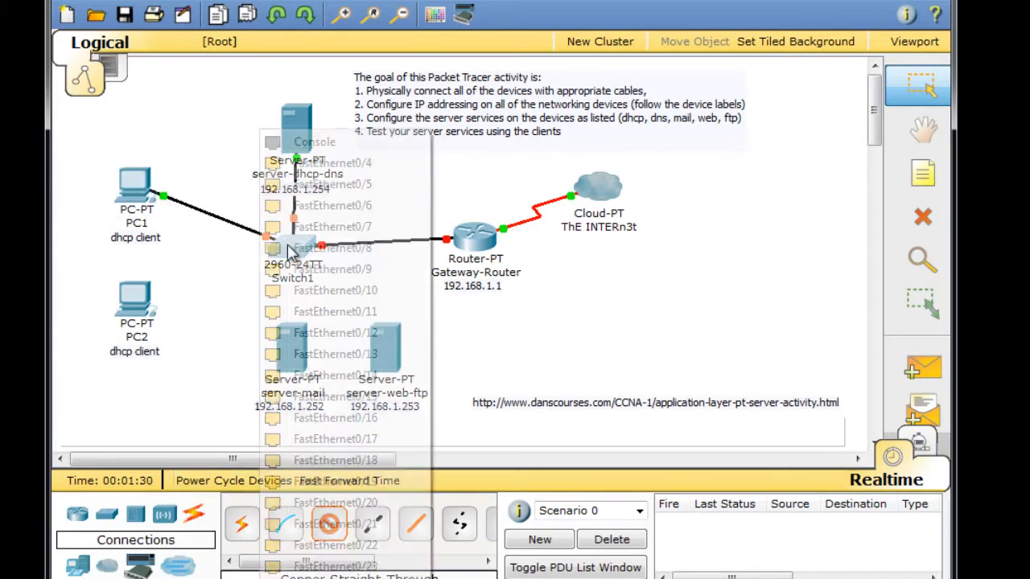
{"action": "left_click", "coordinate": [291, 246]}
{"action": "left_click", "coordinate": [306, 162]}
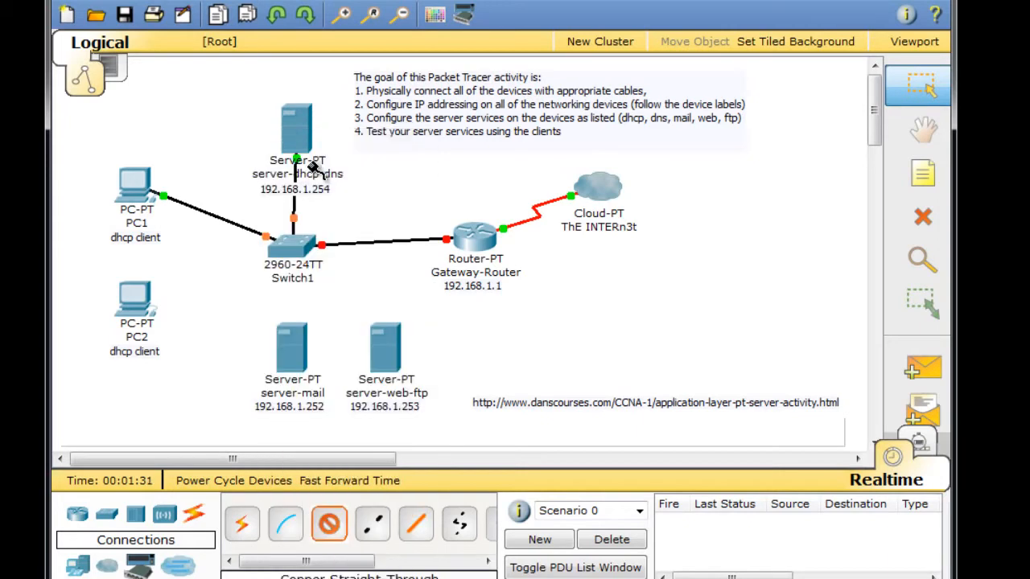
{"action": "left_click", "coordinate": [137, 298]}
{"action": "left_click", "coordinate": [153, 309]}
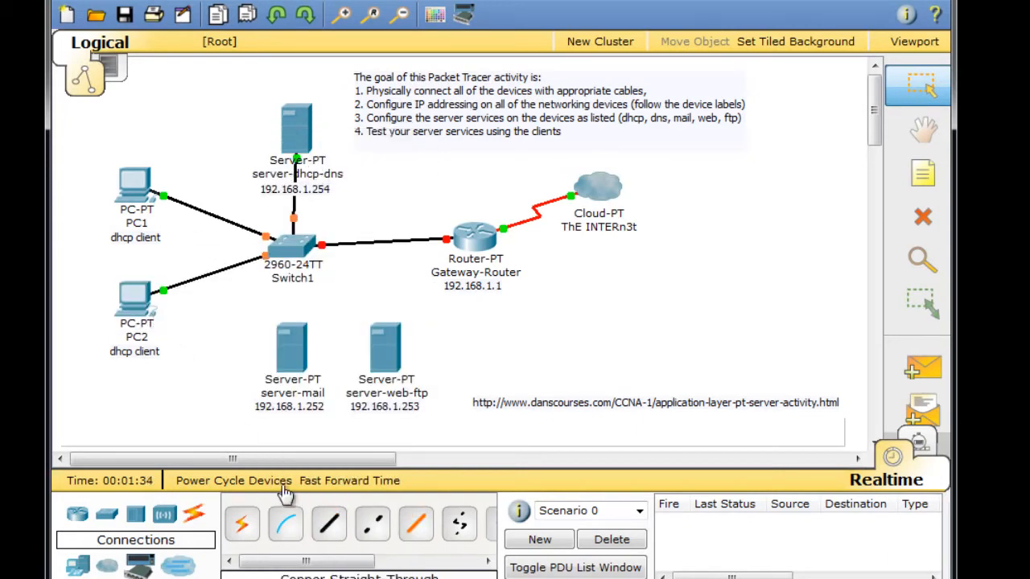
- Connect Switch1 FastEthernet0/5 to the FastEthernet port of server-mail with a copper straight-through cable
{"action": "left_click", "coordinate": [326, 524]}
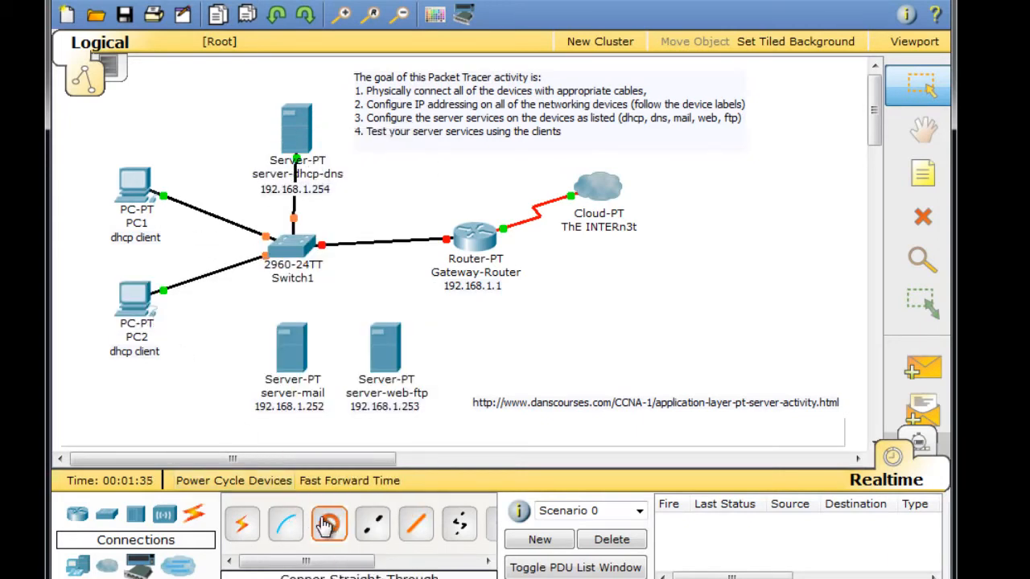
{"action": "left_click", "coordinate": [291, 246]}
{"action": "left_click", "coordinate": [301, 185]}
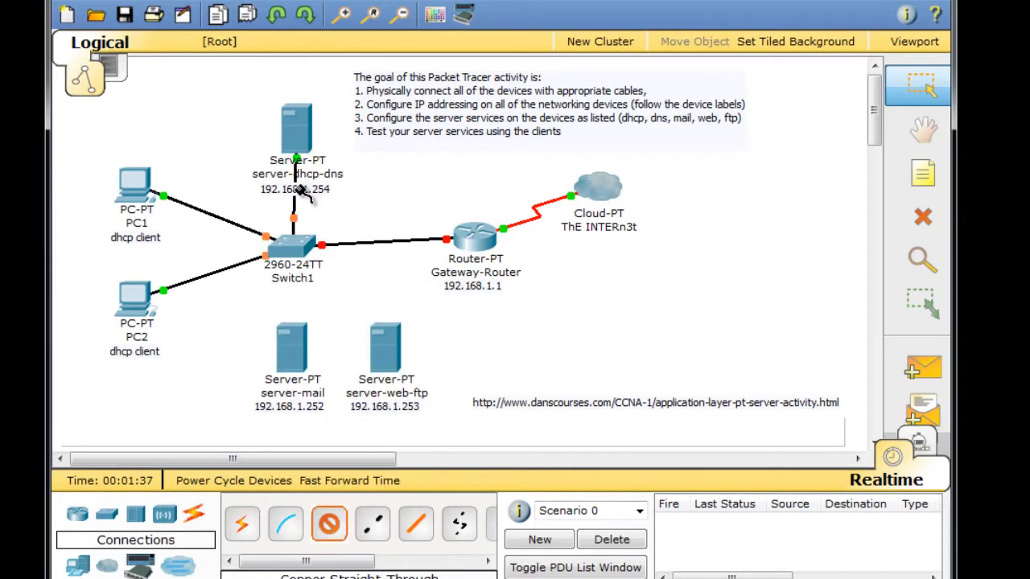
{"action": "left_click", "coordinate": [298, 338]}
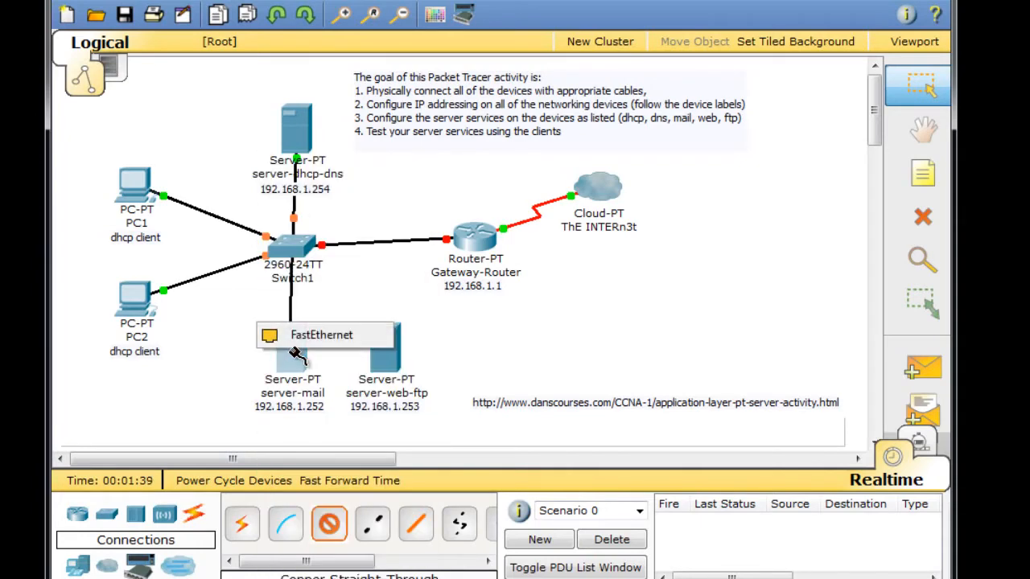
{"action": "left_click", "coordinate": [299, 336]}
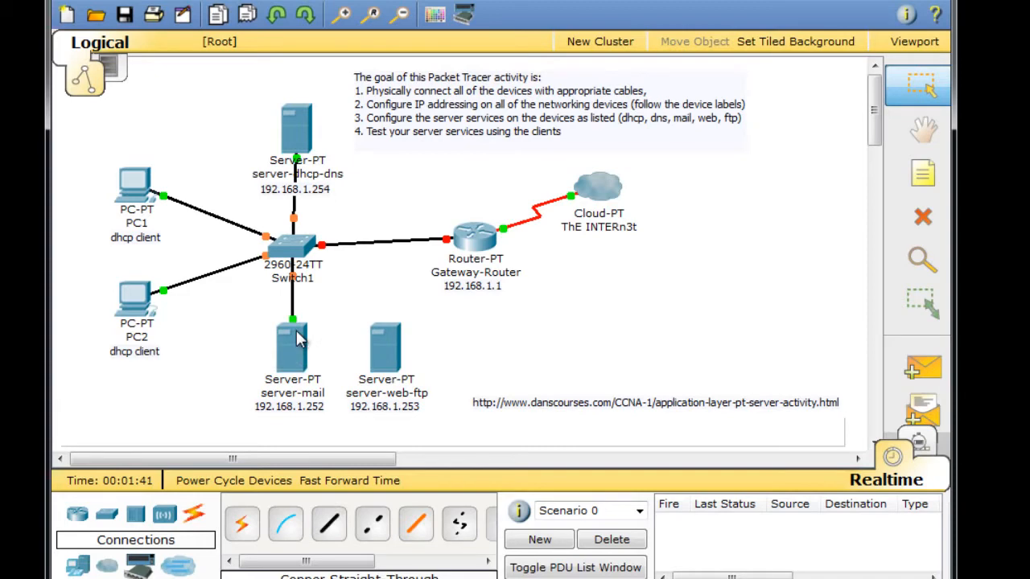
- Connect Switch1 FastEthernet0/6 to the FastEthernet port of server-web-ftp with a copper straight-through cable
{"action": "left_click", "coordinate": [328, 530]}
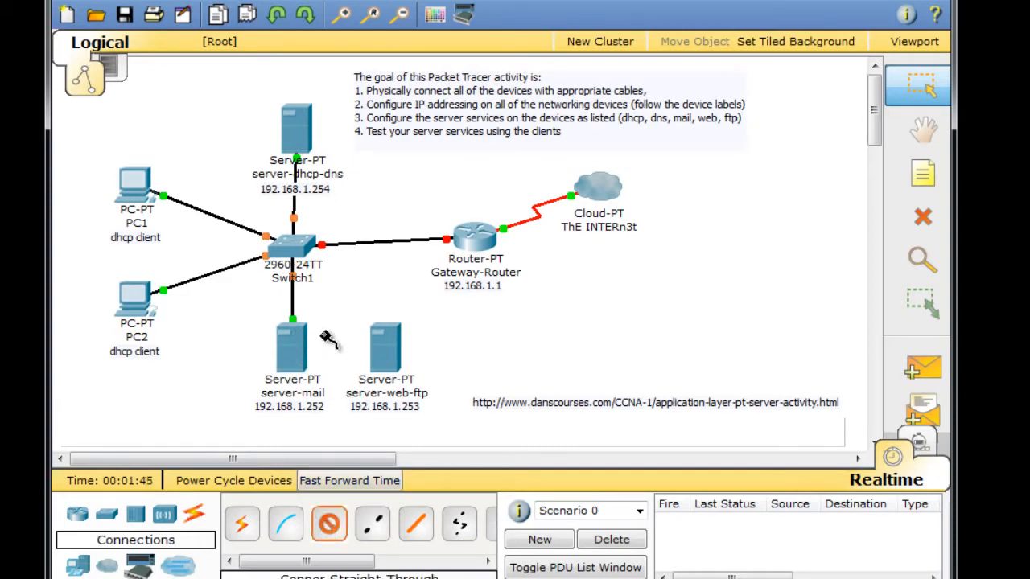
{"action": "left_click", "coordinate": [298, 248]}
{"action": "left_click", "coordinate": [300, 206]}
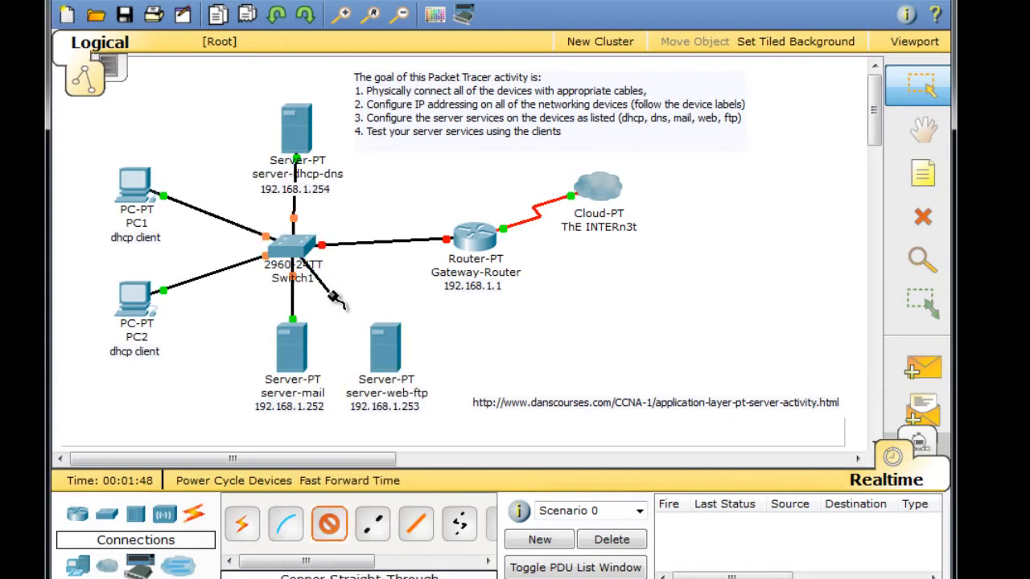
{"action": "left_click", "coordinate": [383, 342]}
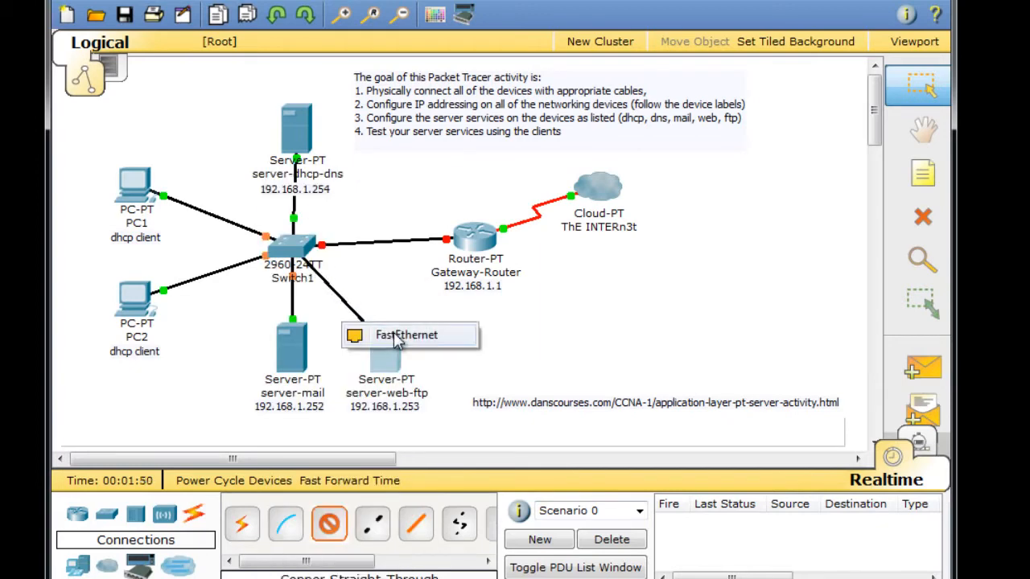
{"action": "left_click", "coordinate": [389, 336]}
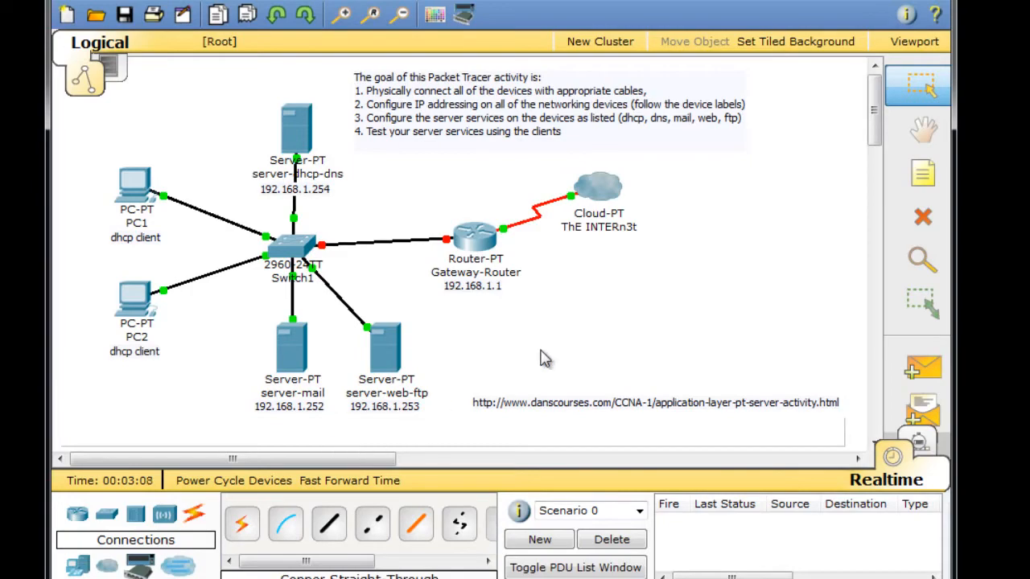
- Open the Gateway-Router's configuration and turn on the port status of its FastEthernet0/0 interface
{"action": "left_click", "coordinate": [481, 243]}
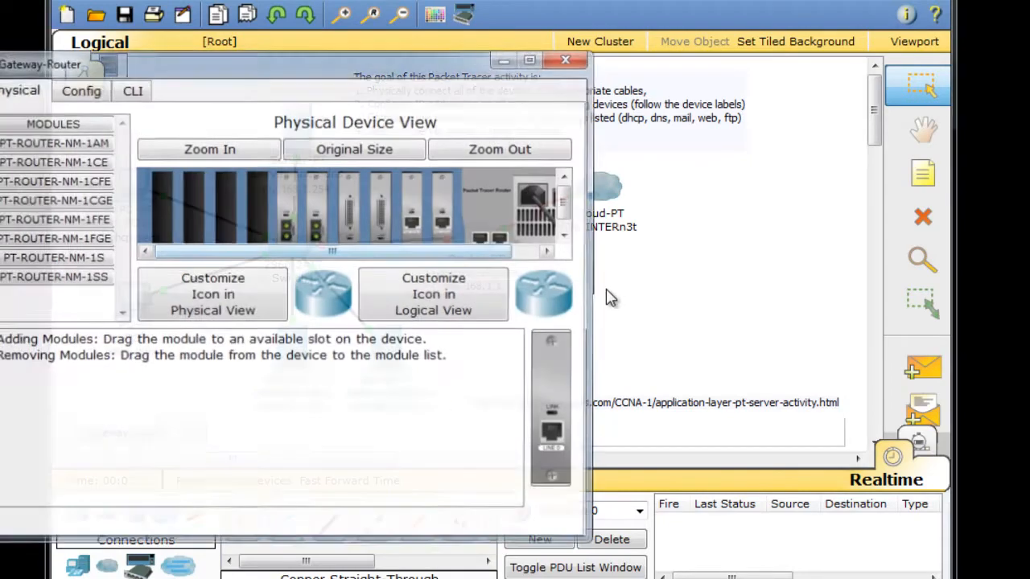
{"action": "left_click_drag", "start_coordinate": [379, 64], "coordinate": [651, 26]}
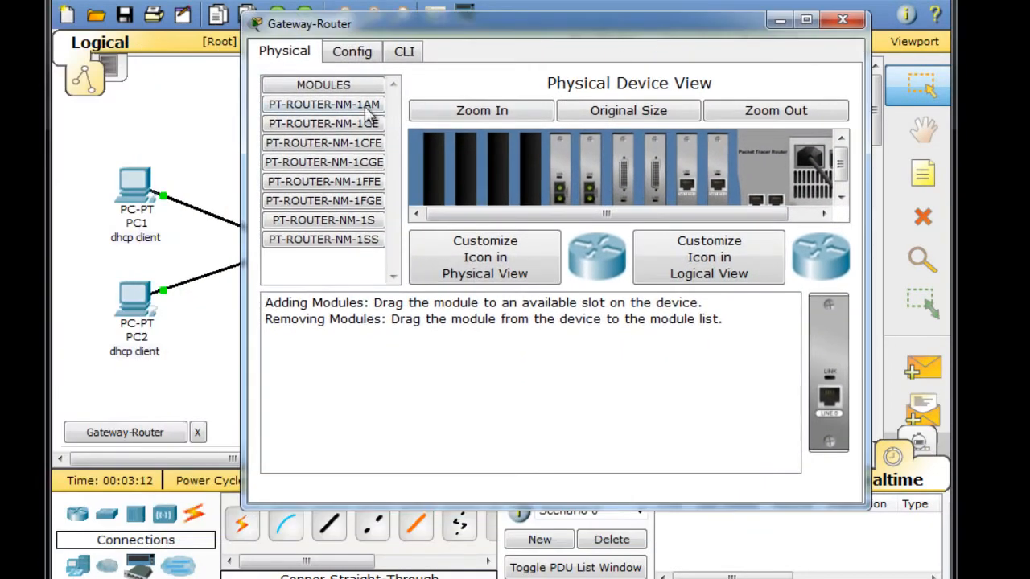
{"action": "left_click", "coordinate": [351, 50]}
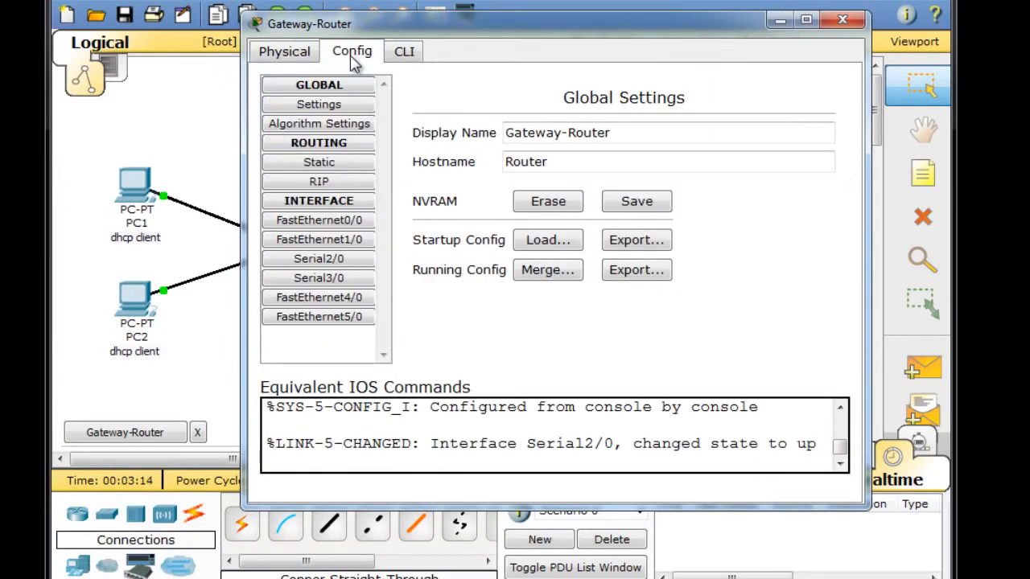
{"action": "left_click", "coordinate": [341, 220]}
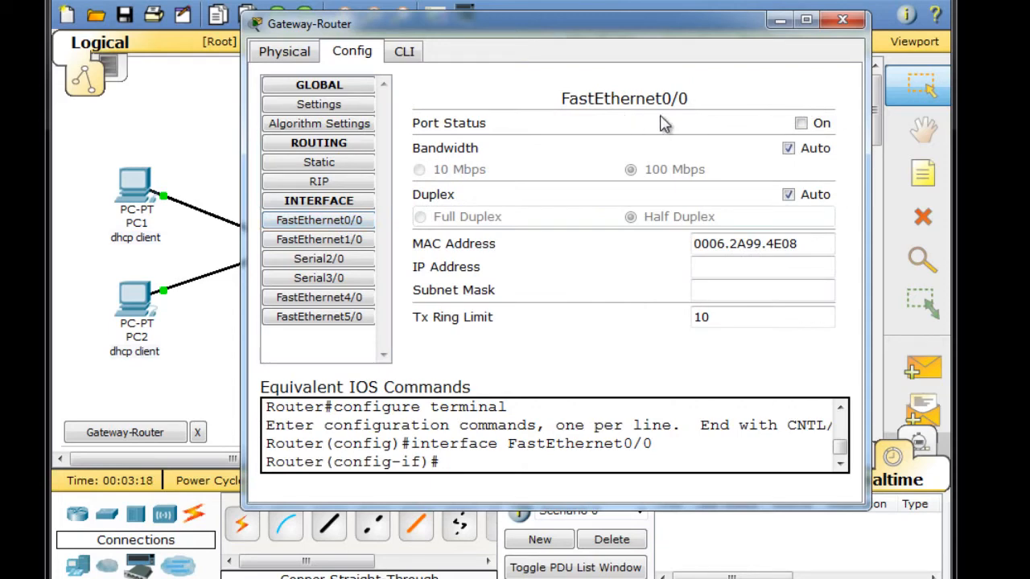
{"action": "left_click", "coordinate": [801, 123]}
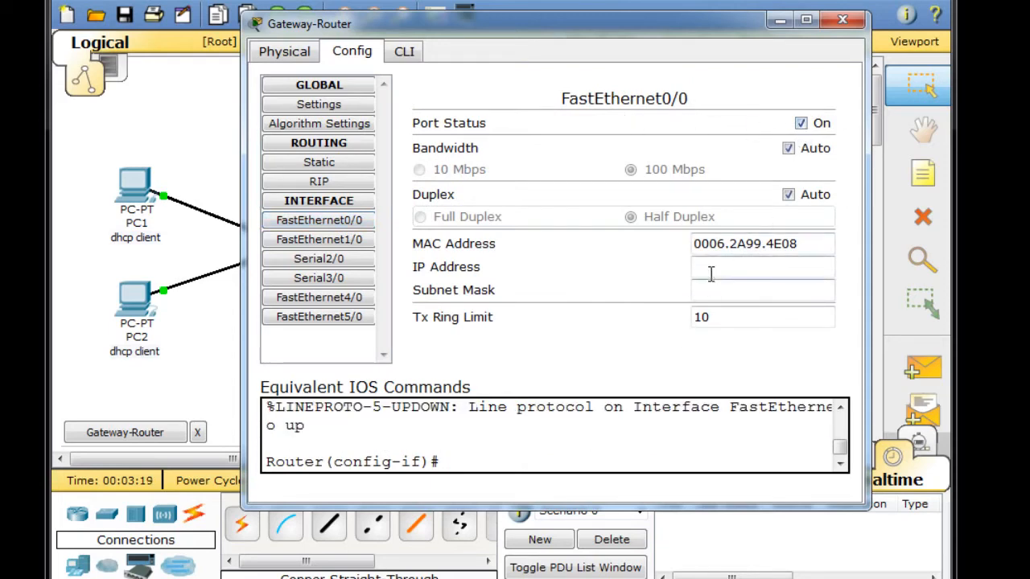
- Assign the router's FastEthernet0/0 interface IP address 192.168.1.1 with subnet mask 255.255.255.0 and close its configuration
{"action": "type", "text": "192.168"}
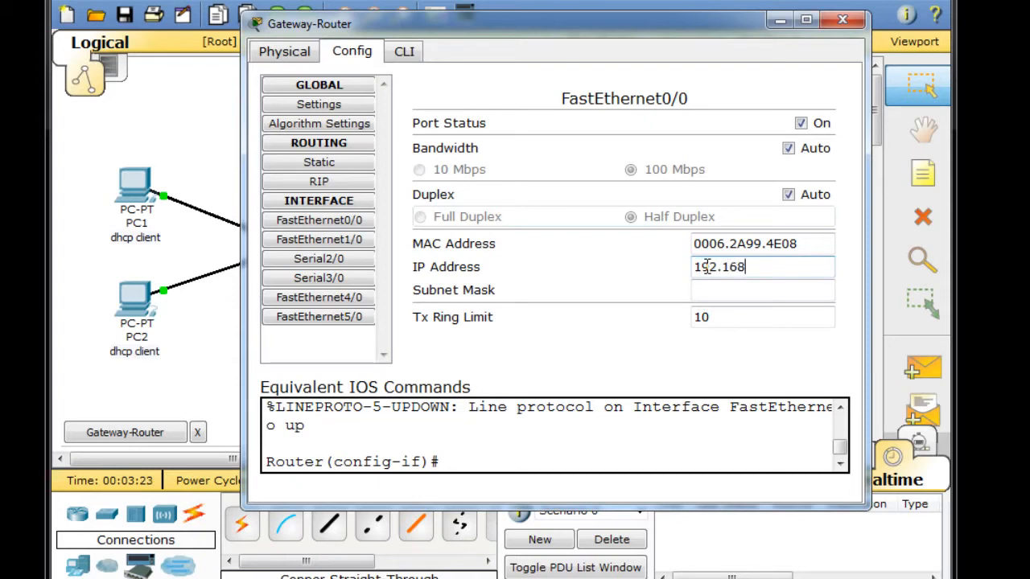
{"action": "type", "text": ".1.1"}
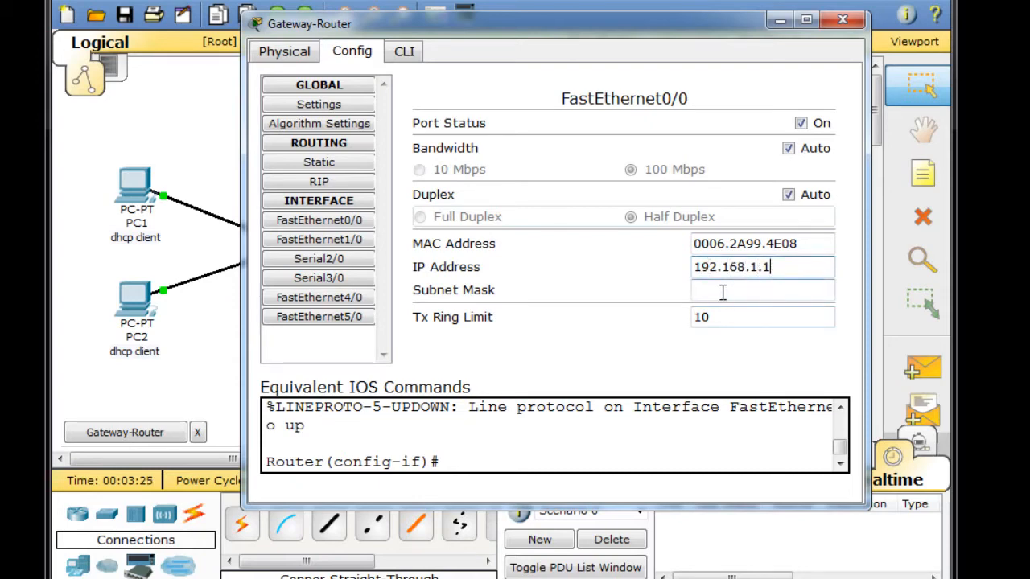
{"action": "left_click", "coordinate": [722, 291]}
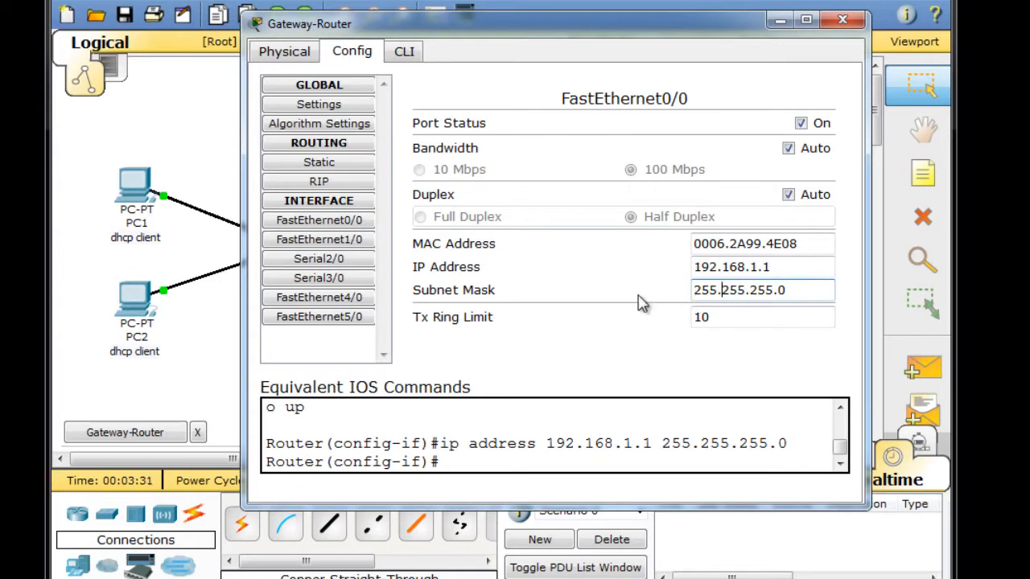
{"action": "left_click", "coordinate": [841, 19]}
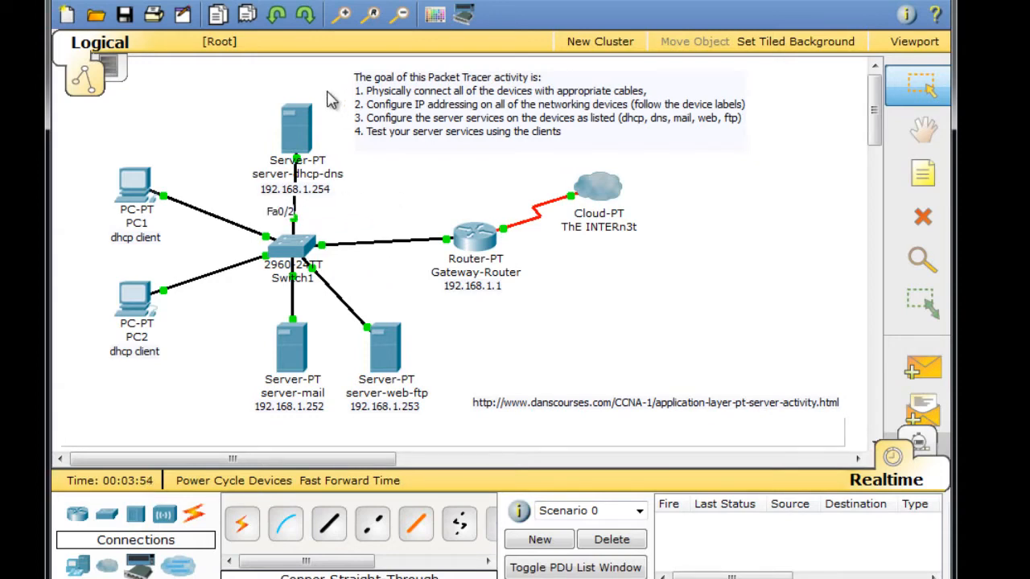
- Give server-dhcp-dns the static IP address 192.168.1.254, subnet mask 255.255.255.0 and default gateway 192.168.1.1
{"action": "left_click", "coordinate": [296, 127]}
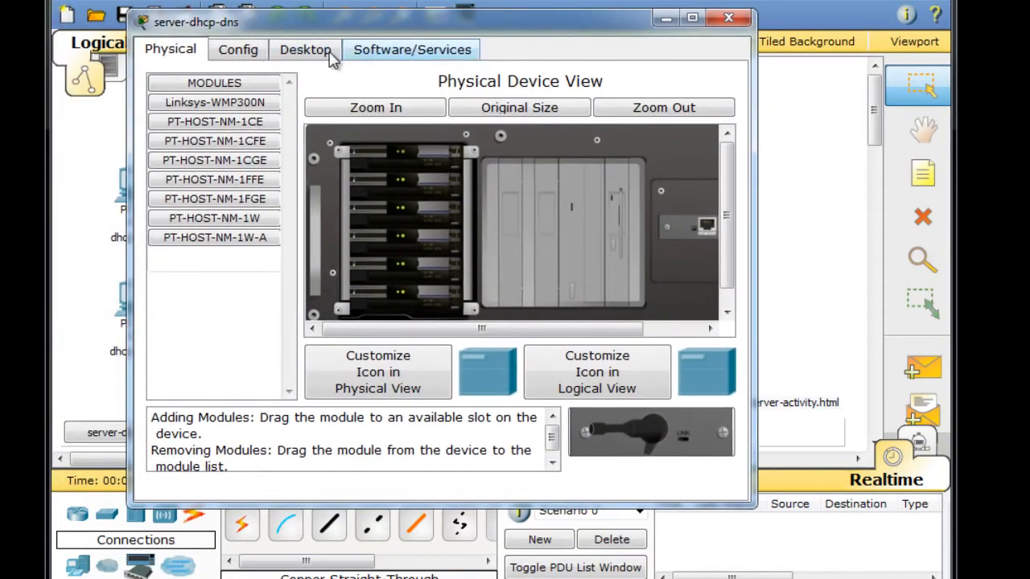
{"action": "left_click", "coordinate": [310, 56]}
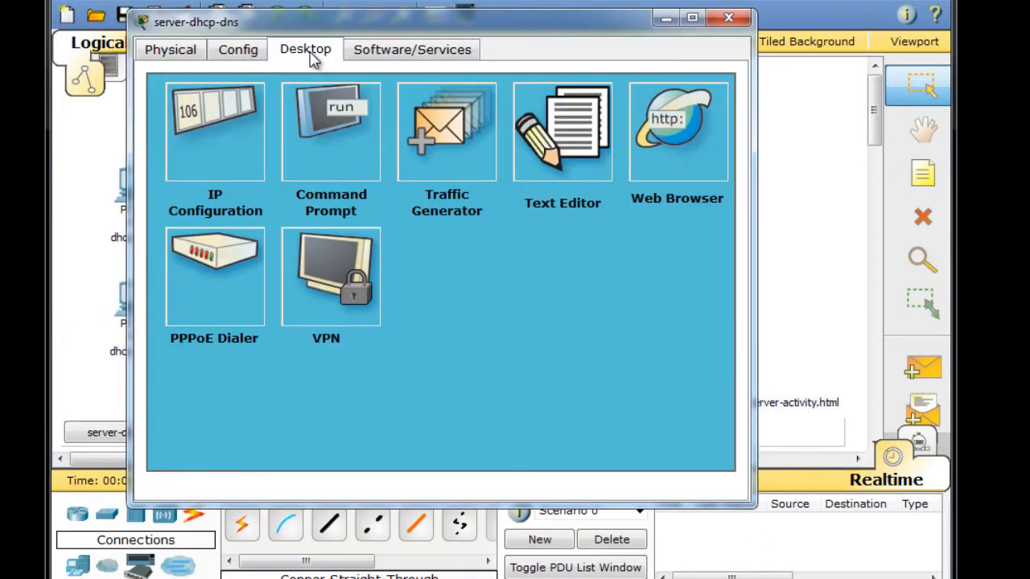
{"action": "left_click", "coordinate": [215, 115]}
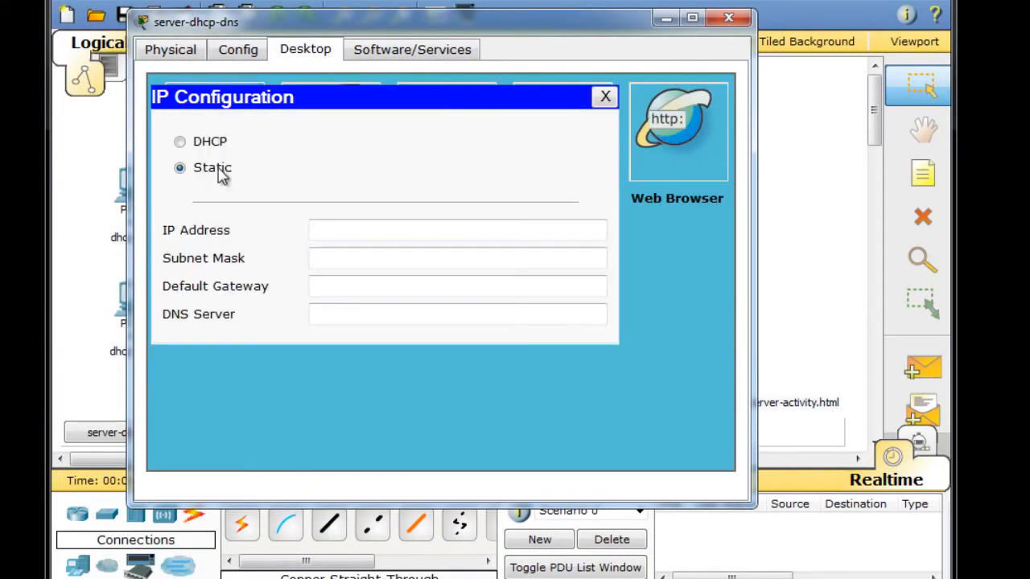
{"action": "left_click", "coordinate": [323, 230]}
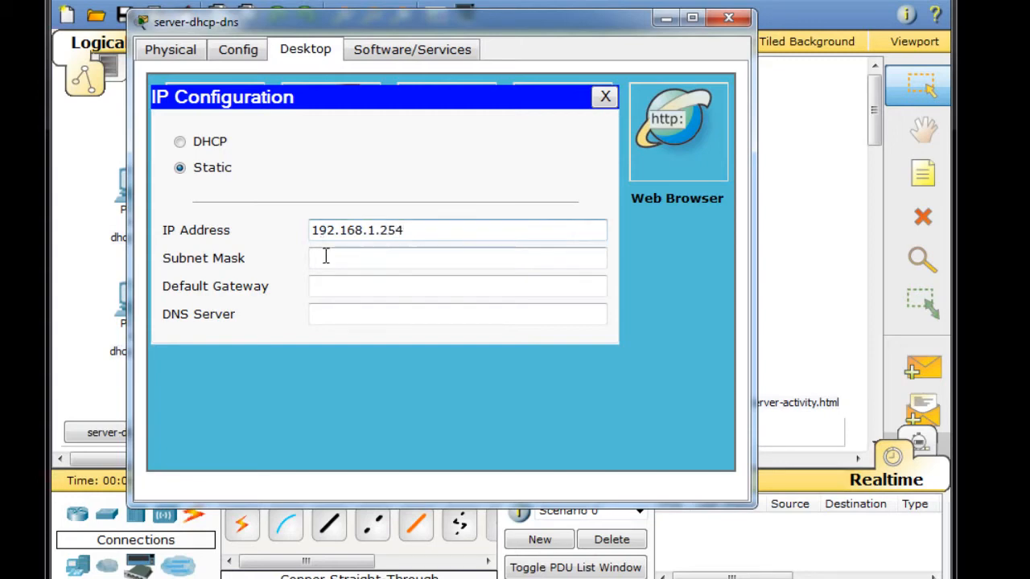
{"action": "left_click", "coordinate": [325, 256]}
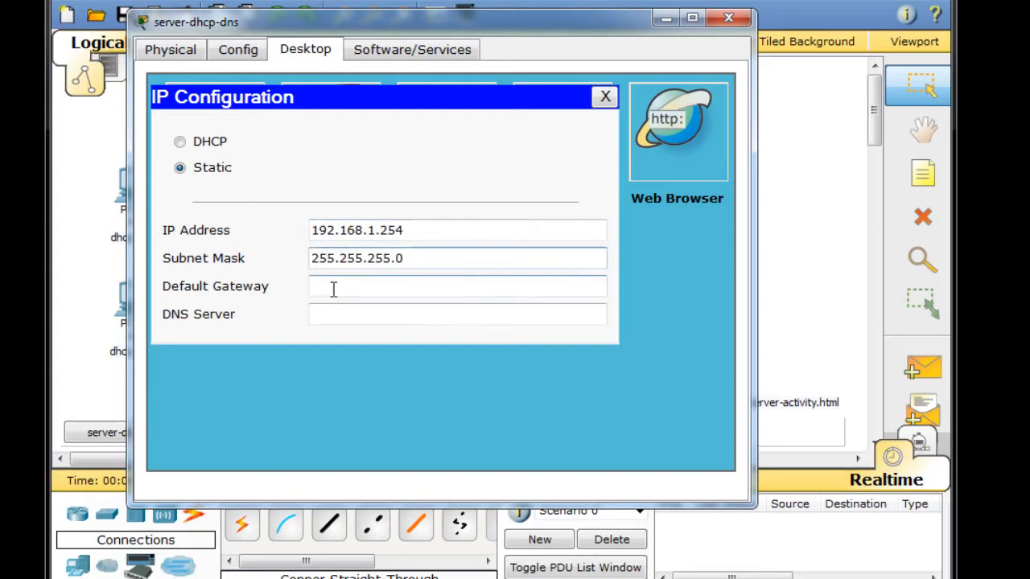
{"action": "left_click", "coordinate": [333, 287]}
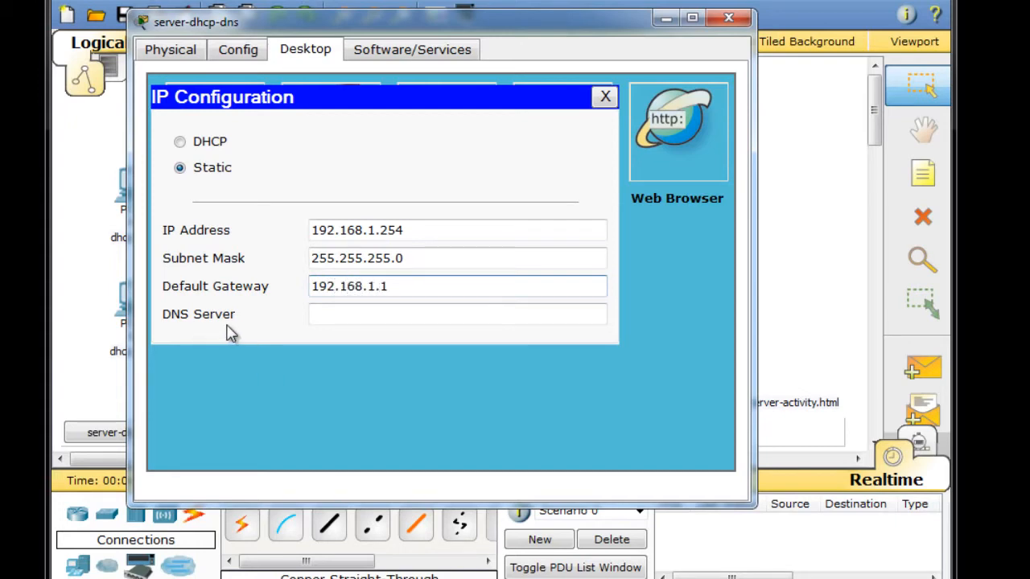
- Set the DNS server of server-dhcp-dns to 192.168.1.1 and close its configuration
{"action": "left_click", "coordinate": [326, 315]}
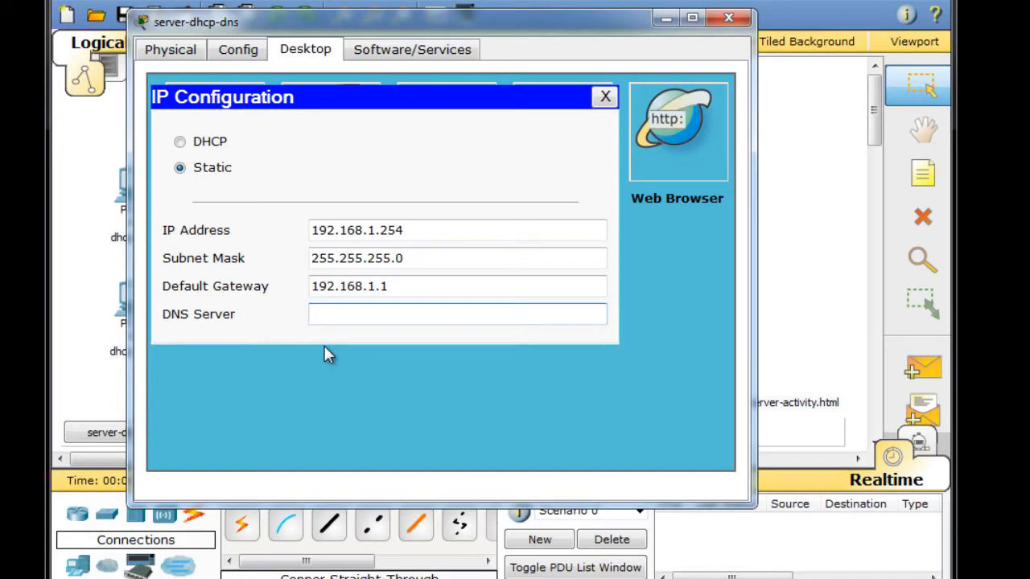
{"action": "left_click_drag", "start_coordinate": [346, 24], "coordinate": [669, 19]}
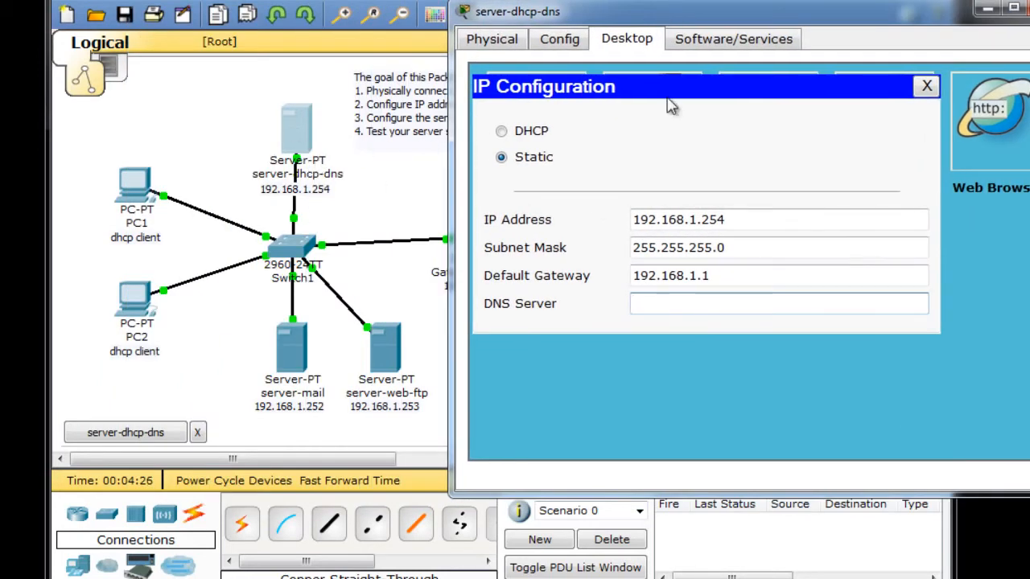
{"action": "left_click_drag", "start_coordinate": [779, 19], "coordinate": [683, 24]}
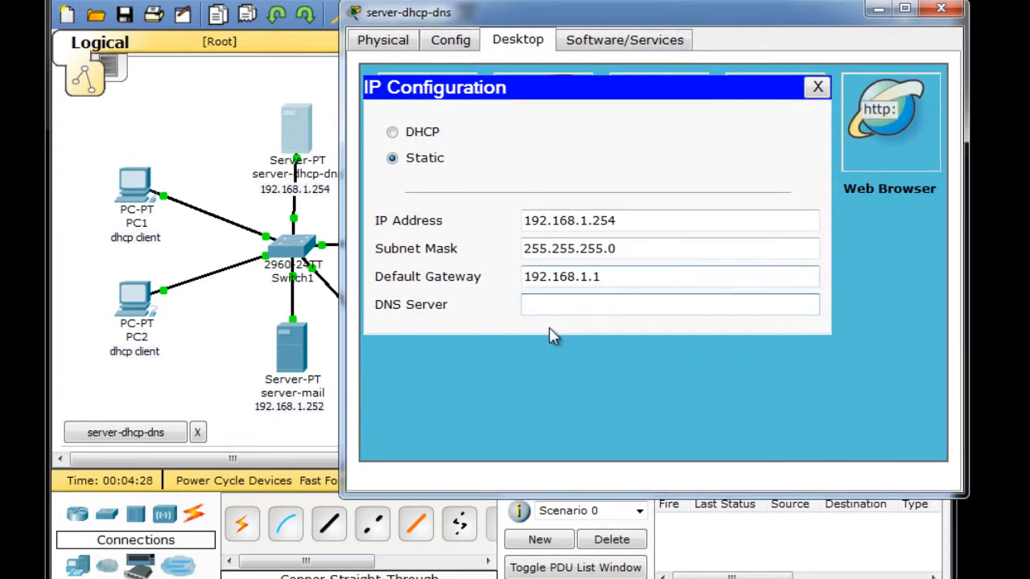
{"action": "left_click", "coordinate": [529, 306]}
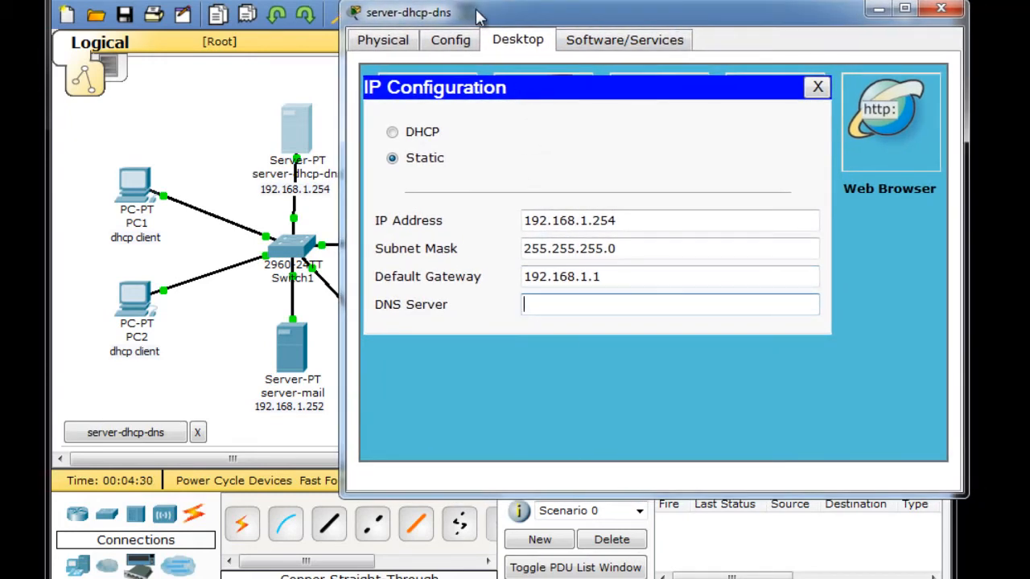
{"action": "left_click_drag", "start_coordinate": [478, 17], "coordinate": [652, 18]}
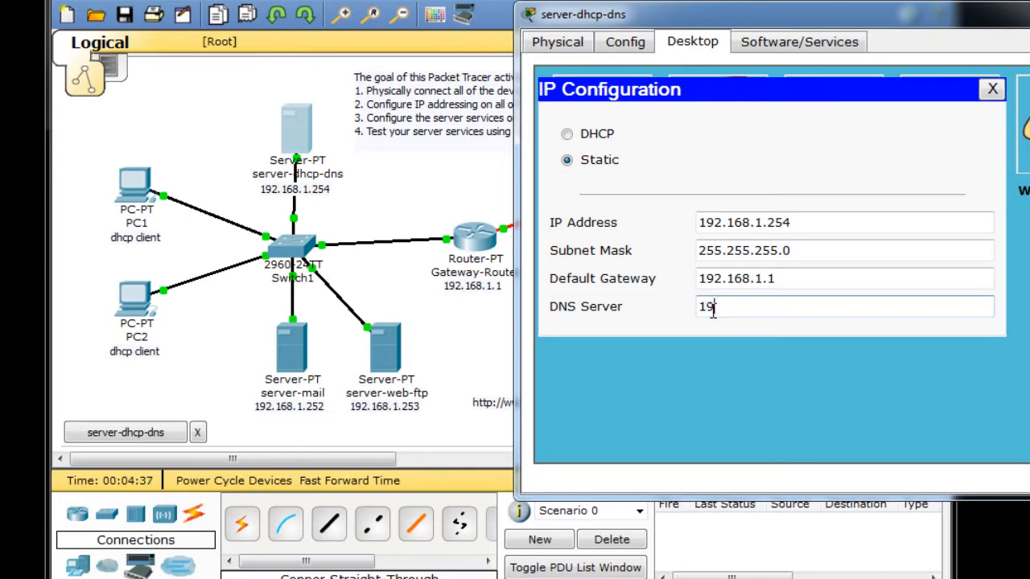
{"action": "type", "text": ".168.1.1"}
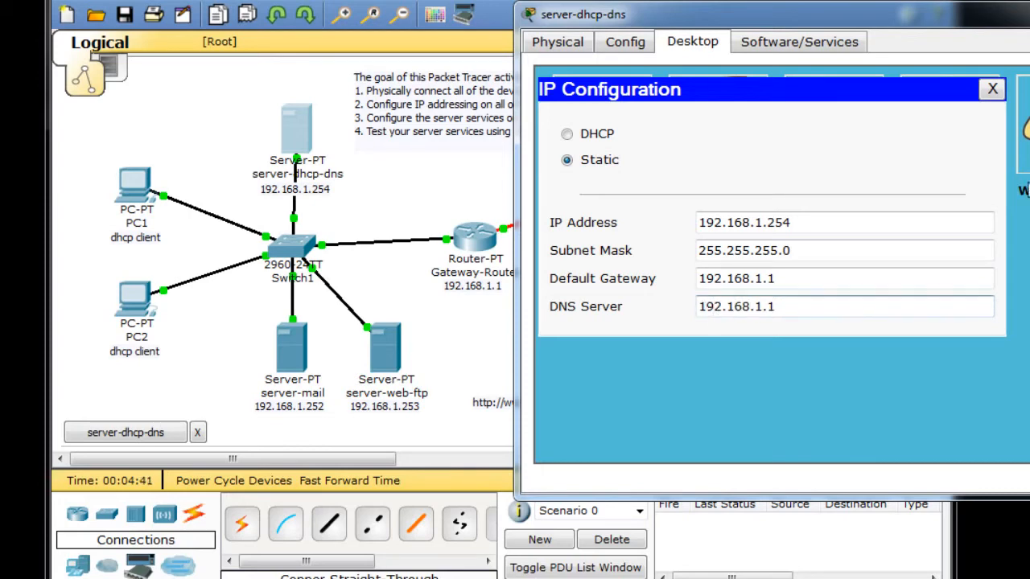
{"action": "left_click", "coordinate": [993, 90]}
{"action": "left_click_drag", "start_coordinate": [998, 24], "coordinate": [922, 19]}
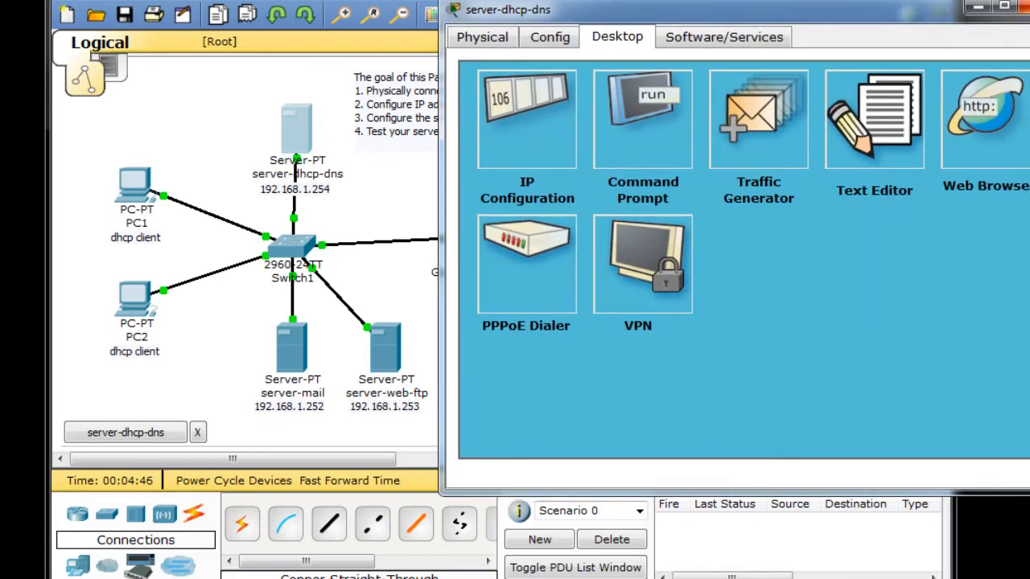
{"action": "left_click", "coordinate": [1023, 7]}
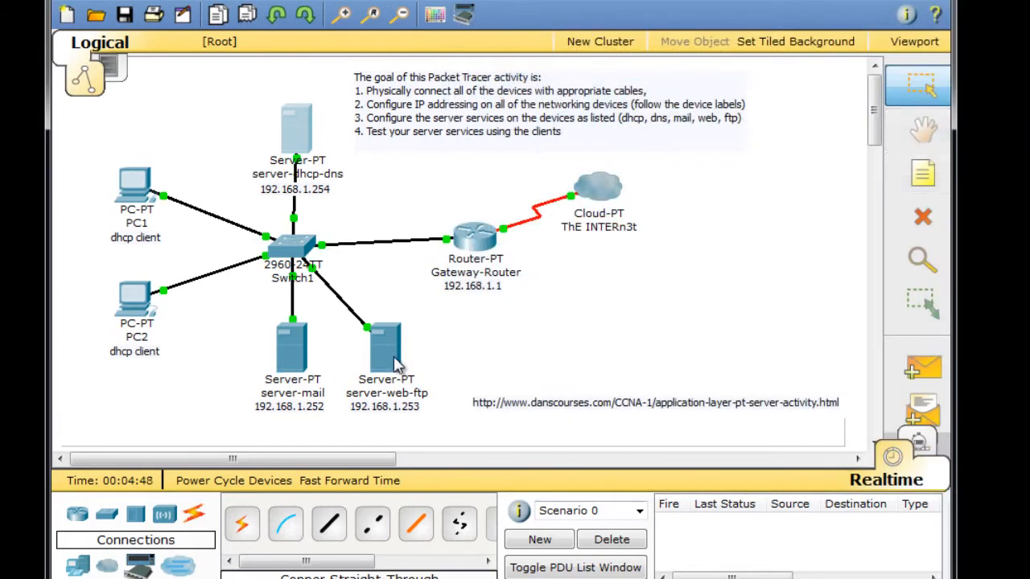
- Give server-mail the static IP address 192.168.1.252 with subnet mask 255.255.255.0
{"action": "left_click", "coordinate": [298, 360]}
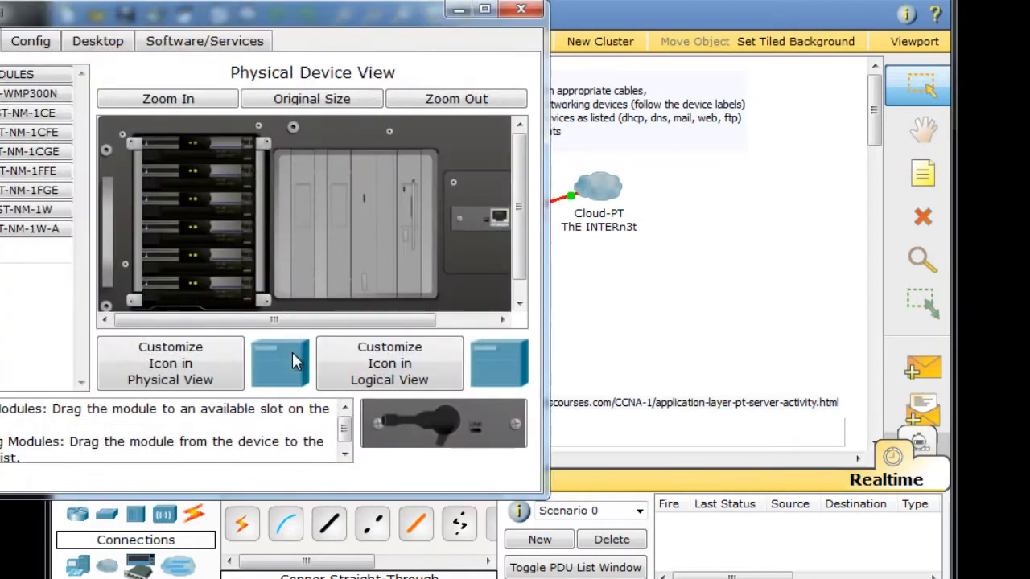
{"action": "left_click_drag", "start_coordinate": [200, 16], "coordinate": [541, 19]}
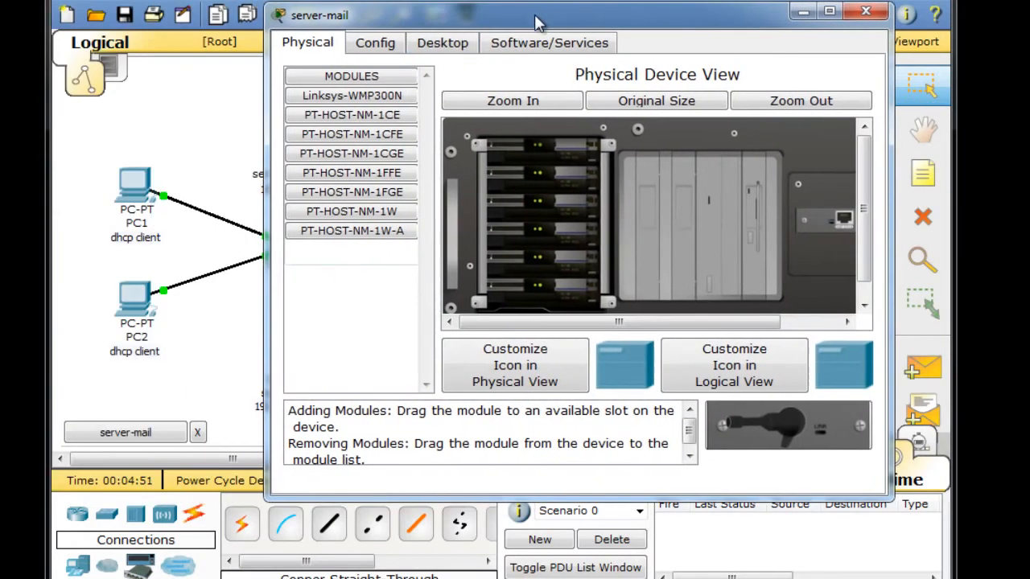
{"action": "left_click", "coordinate": [426, 48]}
{"action": "left_click", "coordinate": [351, 107]}
{"action": "left_click", "coordinate": [465, 225]}
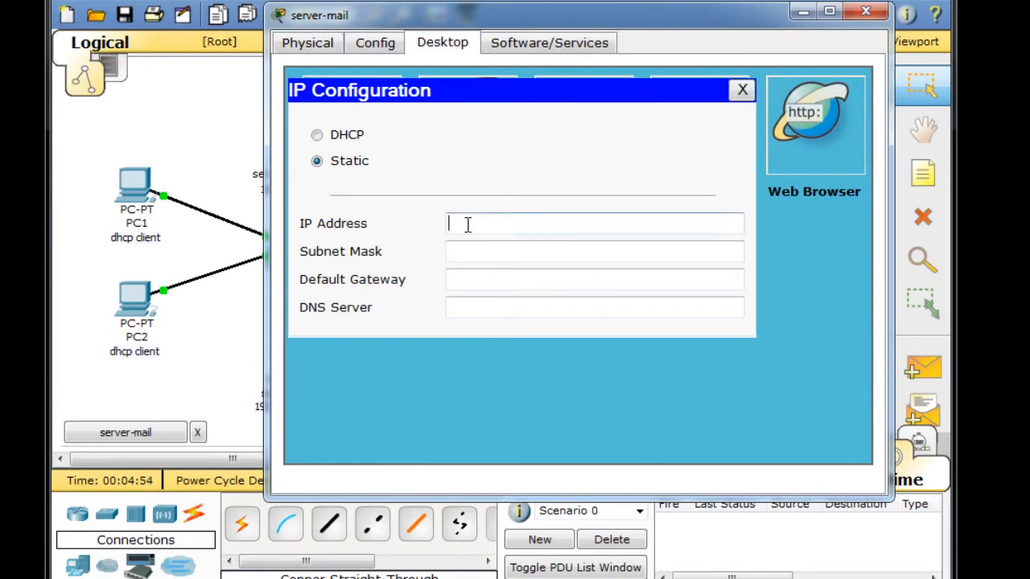
{"action": "type", "text": "192.168.1.252"}
{"action": "left_click", "coordinate": [483, 252]}
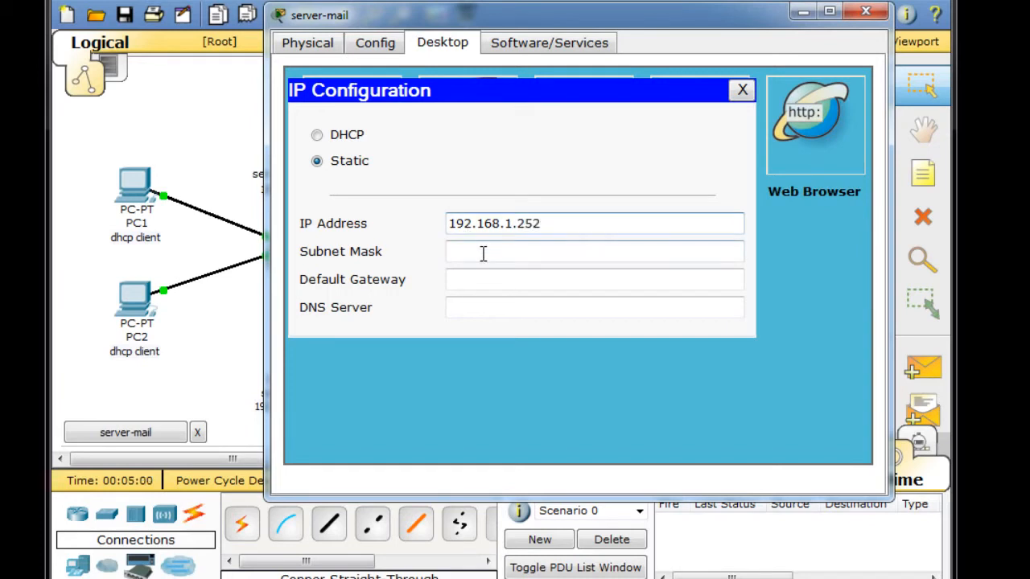
- Set server-mail's default gateway to 192.168.1.1 and DNS server to 192.168.1.254, closing its configuration
{"action": "left_click", "coordinate": [460, 278]}
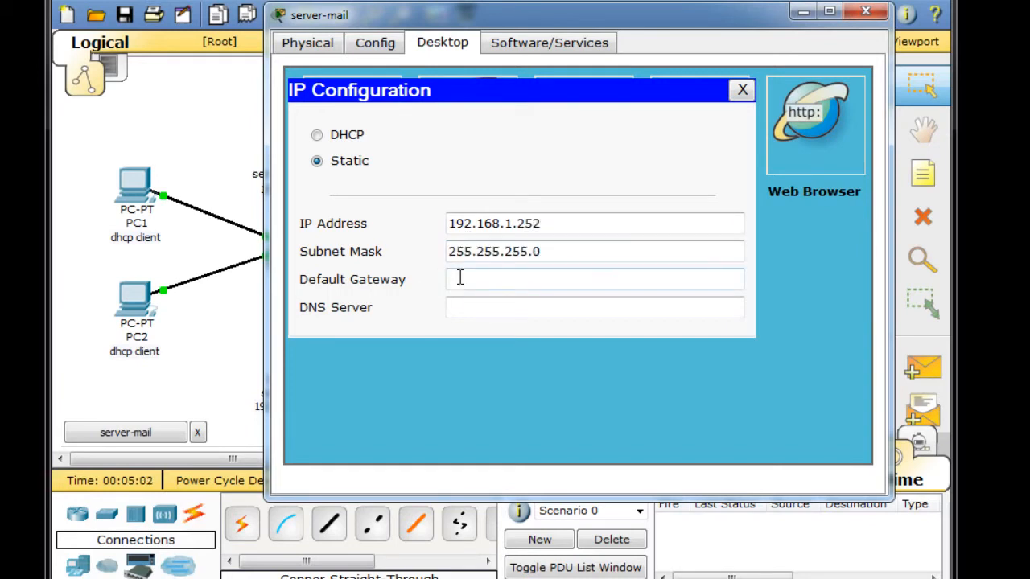
{"action": "type", "text": "192.168.1.1"}
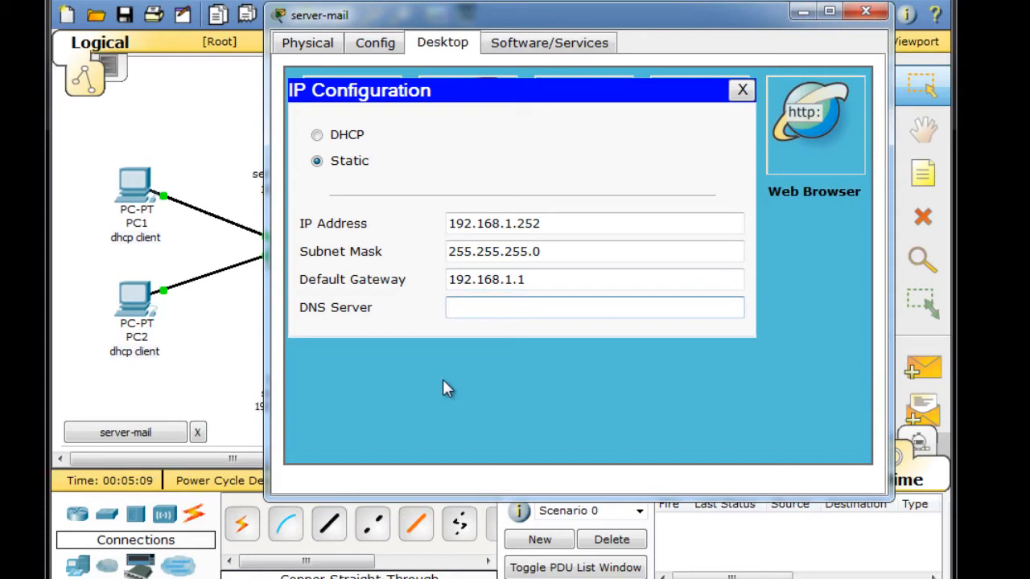
{"action": "type", "text": "192.168.1.254"}
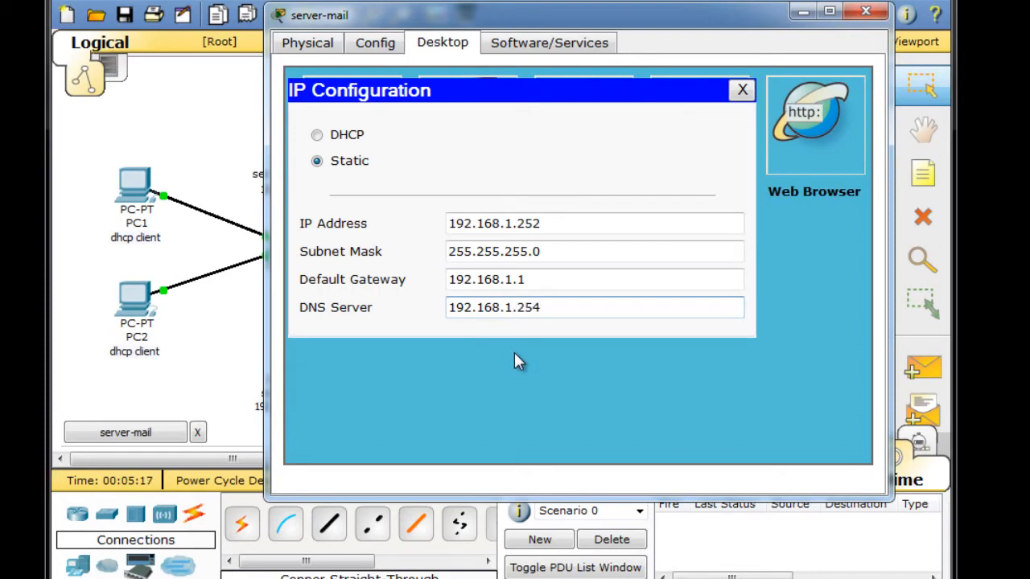
{"action": "left_click", "coordinate": [742, 90]}
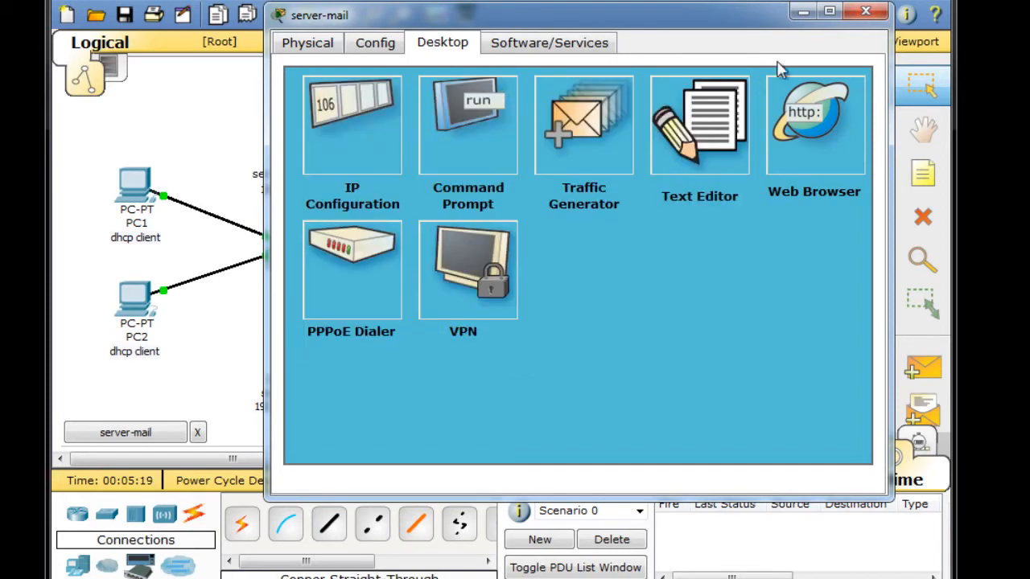
{"action": "left_click", "coordinate": [866, 12]}
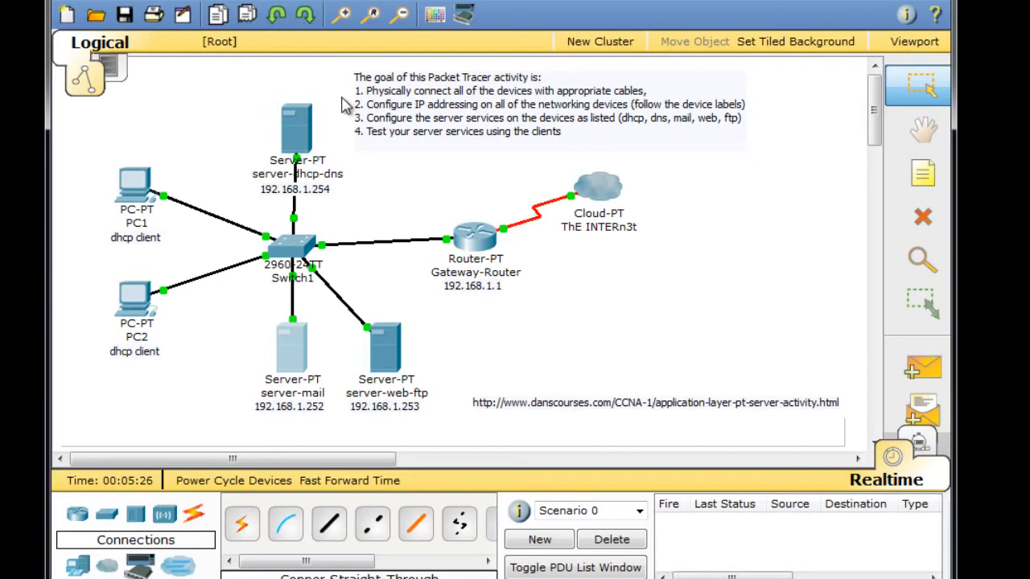
- Give server-web-ftp the static IP address 192.168.1.253 with subnet mask 255.255.255.0
{"action": "mouse_move", "coordinate": [338, 187]}
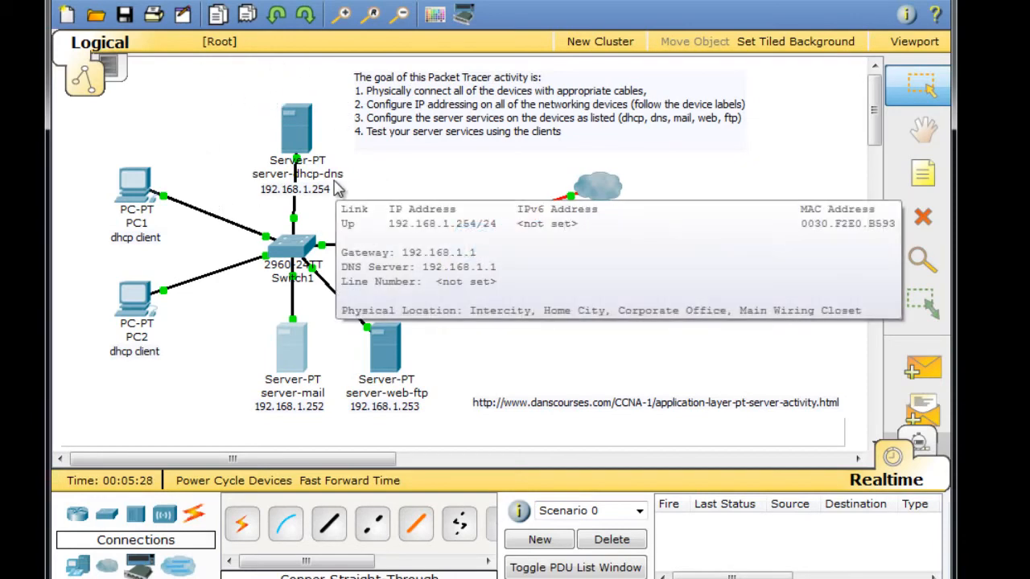
{"action": "left_click", "coordinate": [381, 354]}
{"action": "left_click_drag", "start_coordinate": [314, 87], "coordinate": [498, 35]}
{"action": "left_click", "coordinate": [363, 55]}
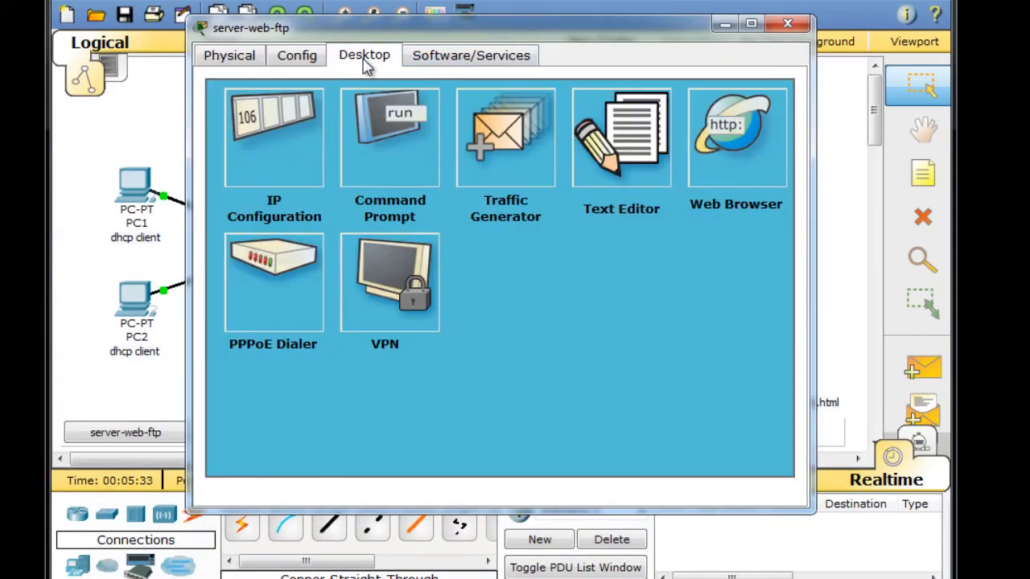
{"action": "left_click", "coordinate": [277, 124]}
{"action": "left_click", "coordinate": [387, 234]}
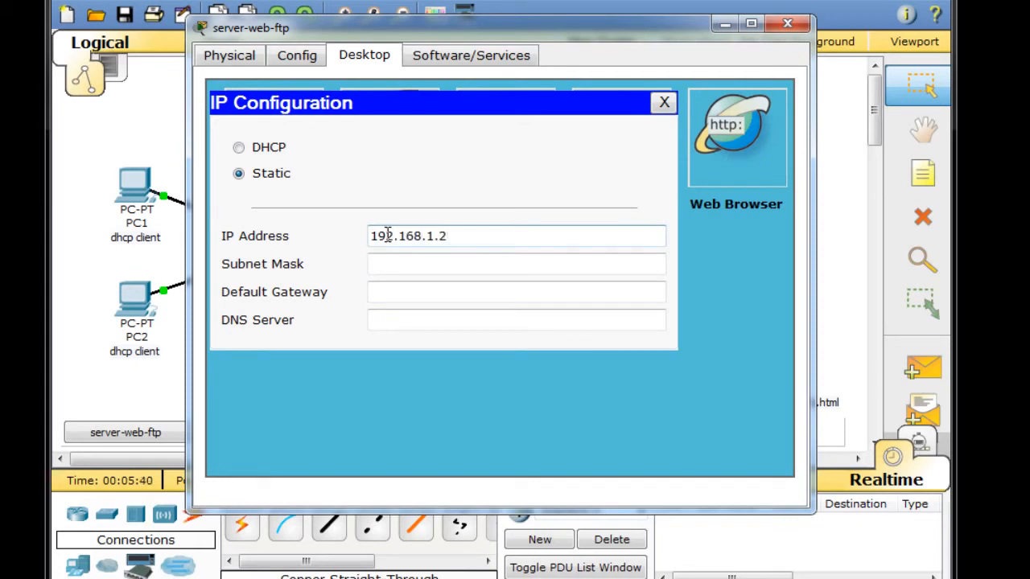
{"action": "left_click", "coordinate": [385, 260]}
- Set server-web-ftp's default gateway to 192.168.1.1 and DNS server to 192.168.1.254, closing its configuration
{"action": "left_click", "coordinate": [372, 293]}
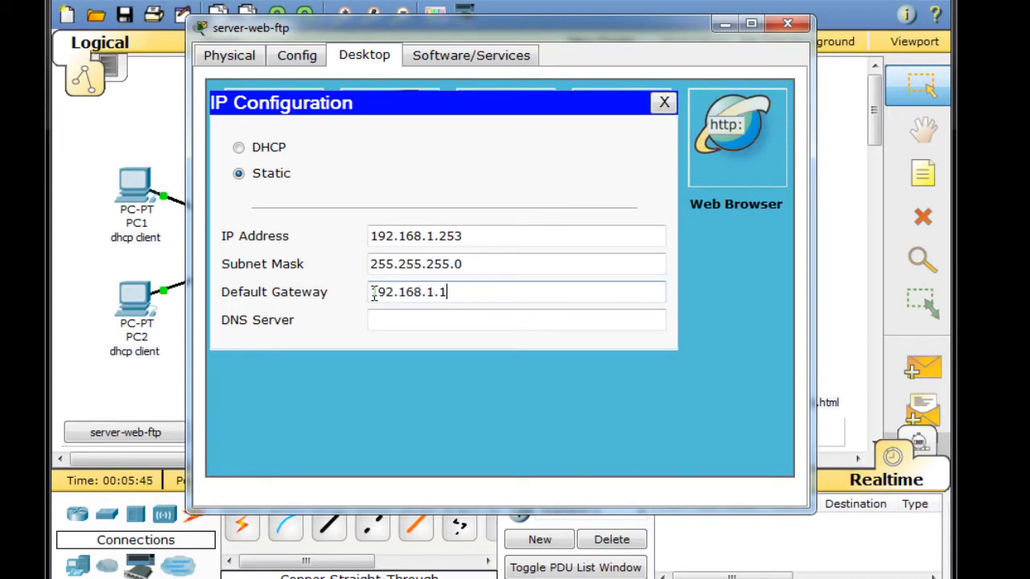
{"action": "type", "text": "192.168.1.1"}
{"action": "left_click", "coordinate": [380, 322]}
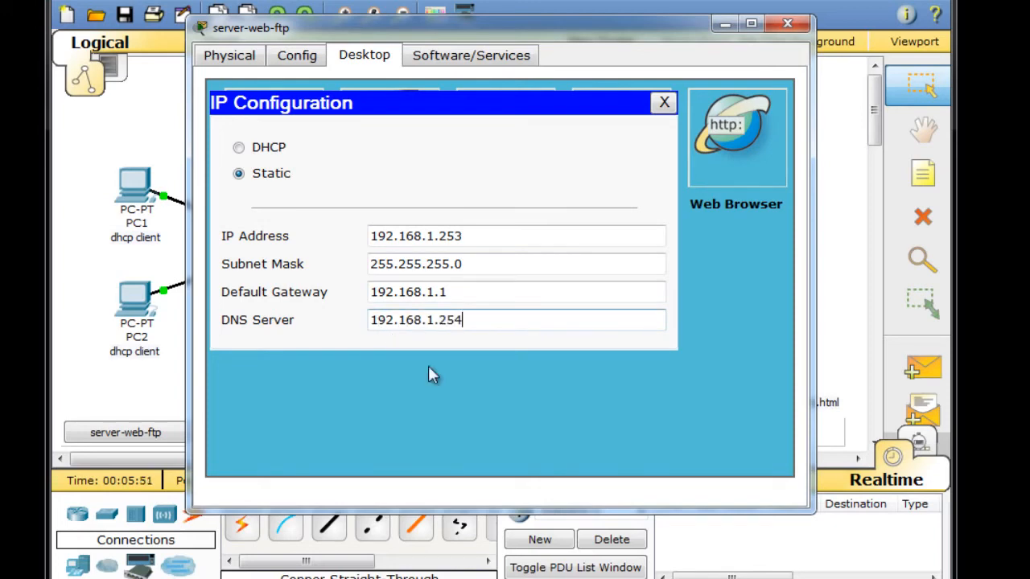
{"action": "type", "text": "192.168.1.254"}
{"action": "left_click", "coordinate": [664, 102]}
{"action": "left_click", "coordinate": [665, 119]}
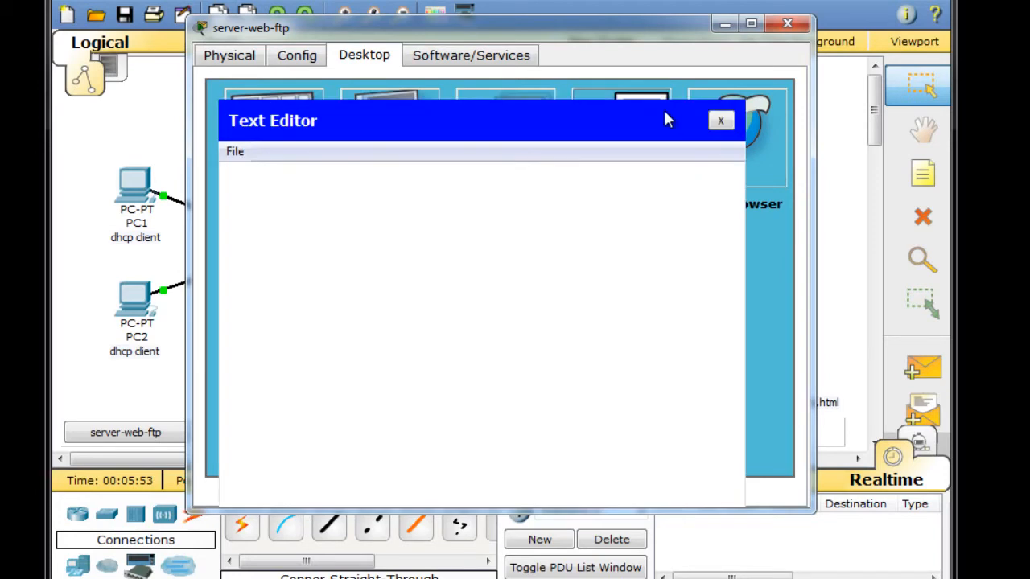
{"action": "left_click", "coordinate": [721, 121]}
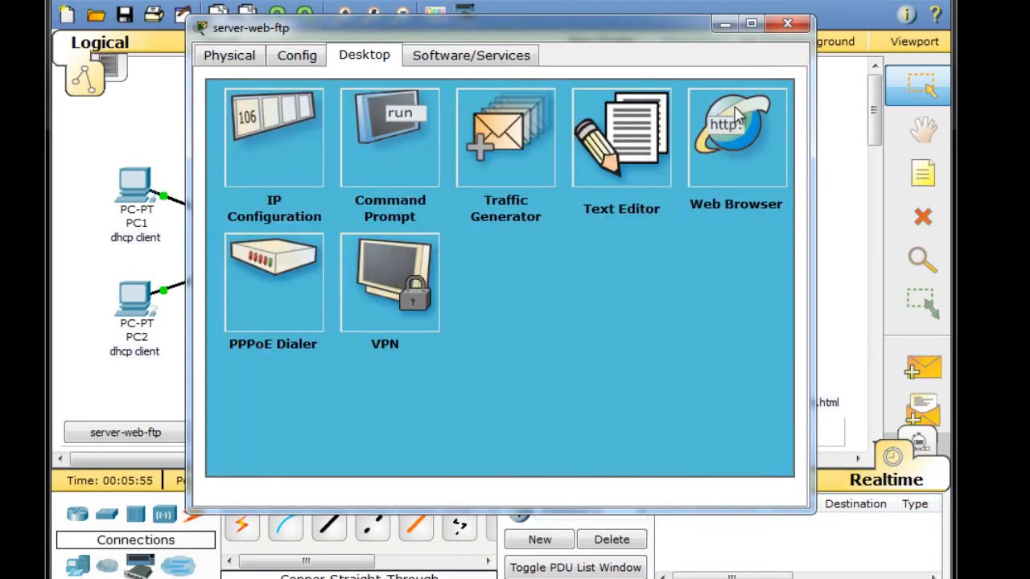
{"action": "left_click", "coordinate": [787, 25]}
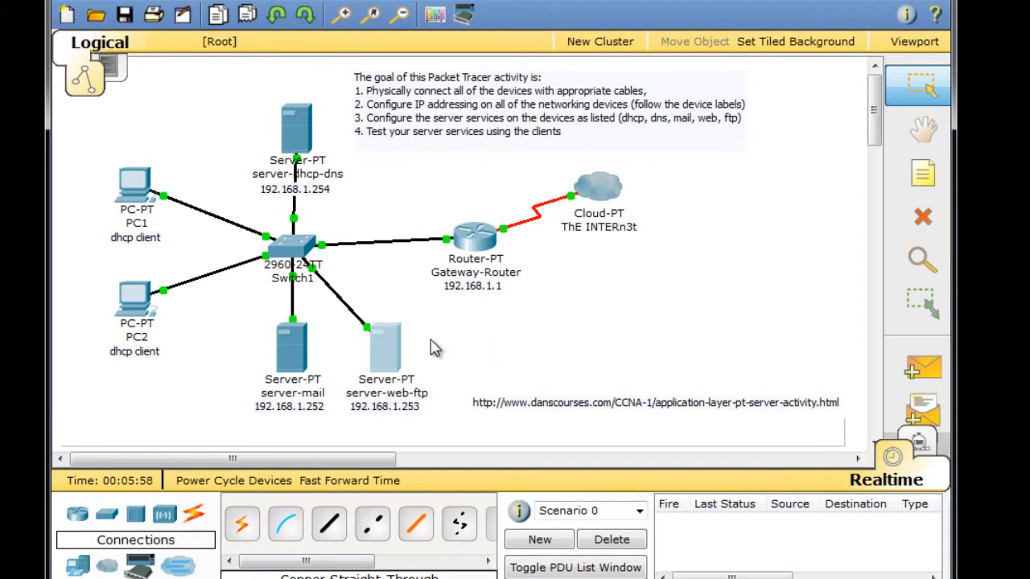
- In server-dhcp-dns's DHCP service, set the pool's default gateway to 192.168.1.1 and DNS server to 192.168.1.254
{"action": "mouse_move", "coordinate": [296, 116]}
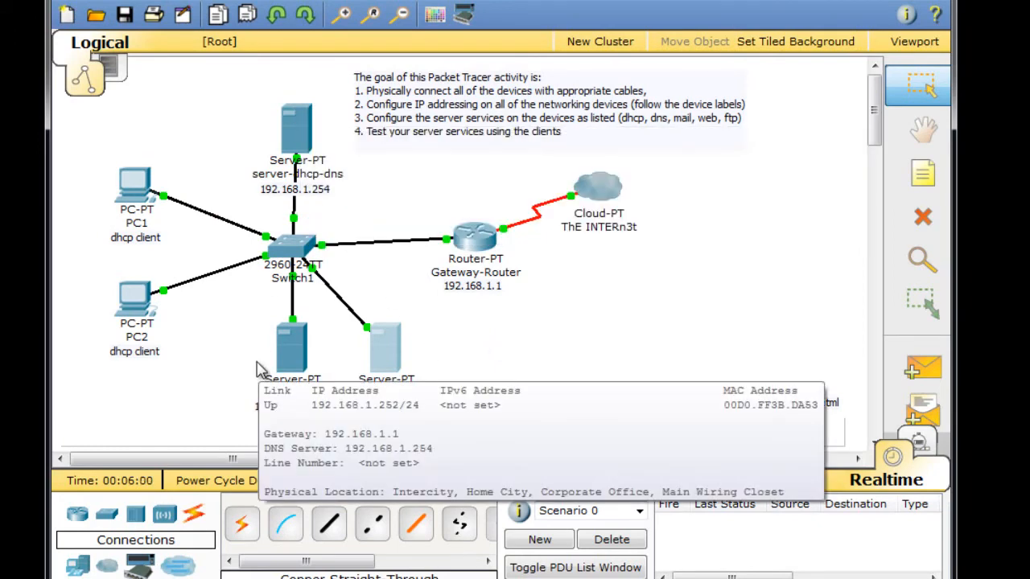
{"action": "mouse_move", "coordinate": [403, 346]}
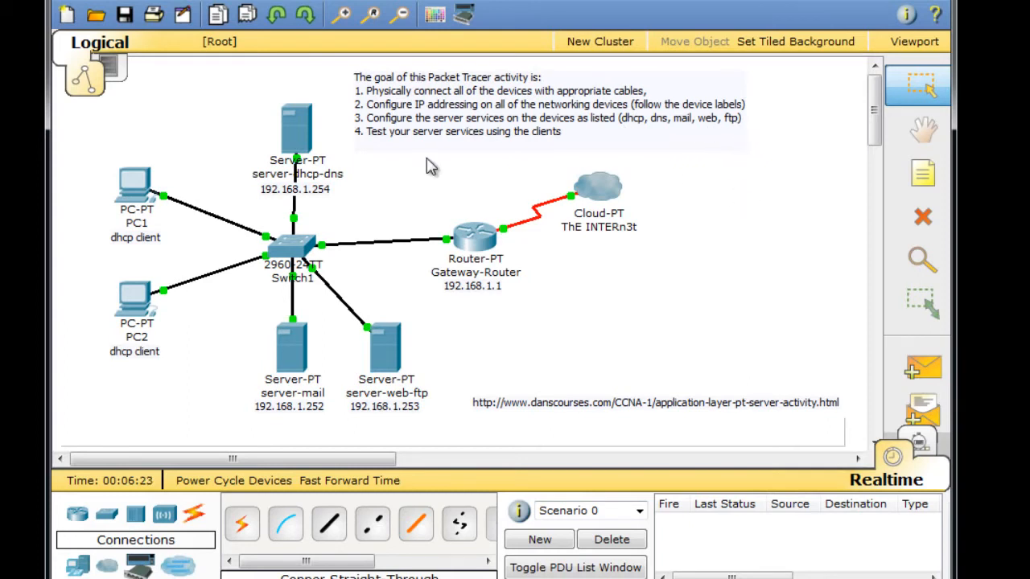
{"action": "left_click", "coordinate": [294, 138]}
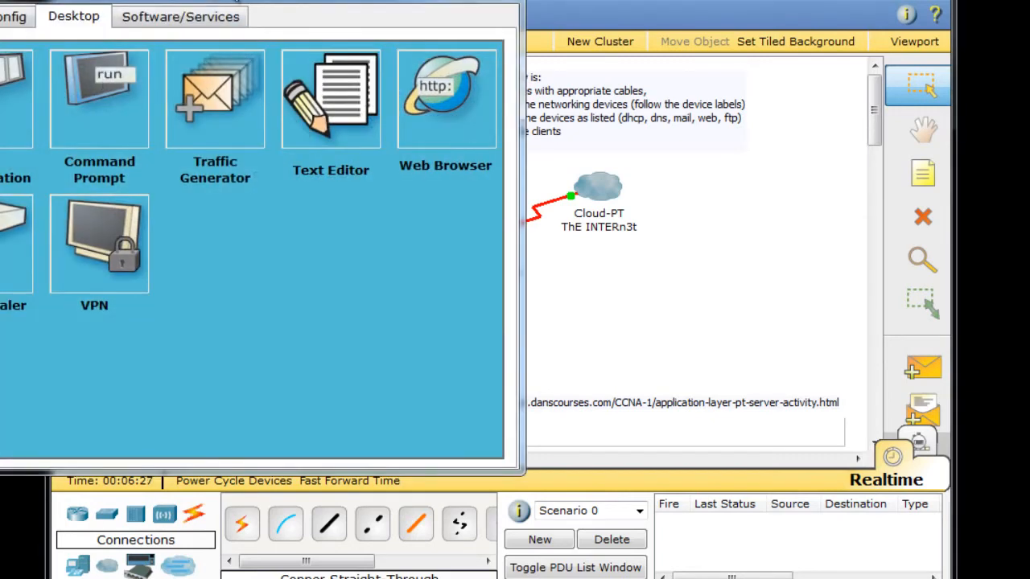
{"action": "left_click_drag", "start_coordinate": [233, 1], "coordinate": [531, 18]}
{"action": "left_click", "coordinate": [308, 49]}
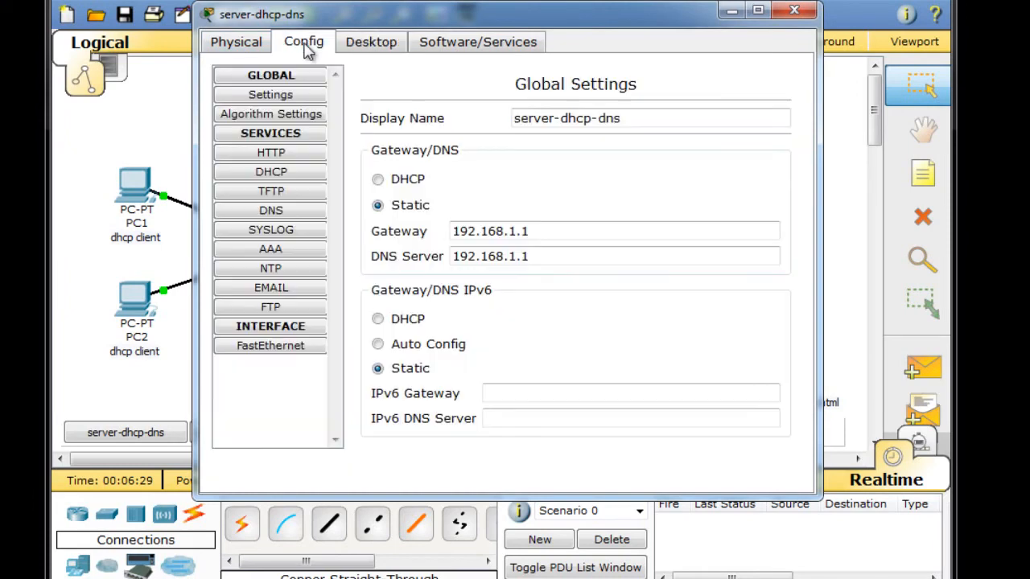
{"action": "left_click", "coordinate": [274, 174]}
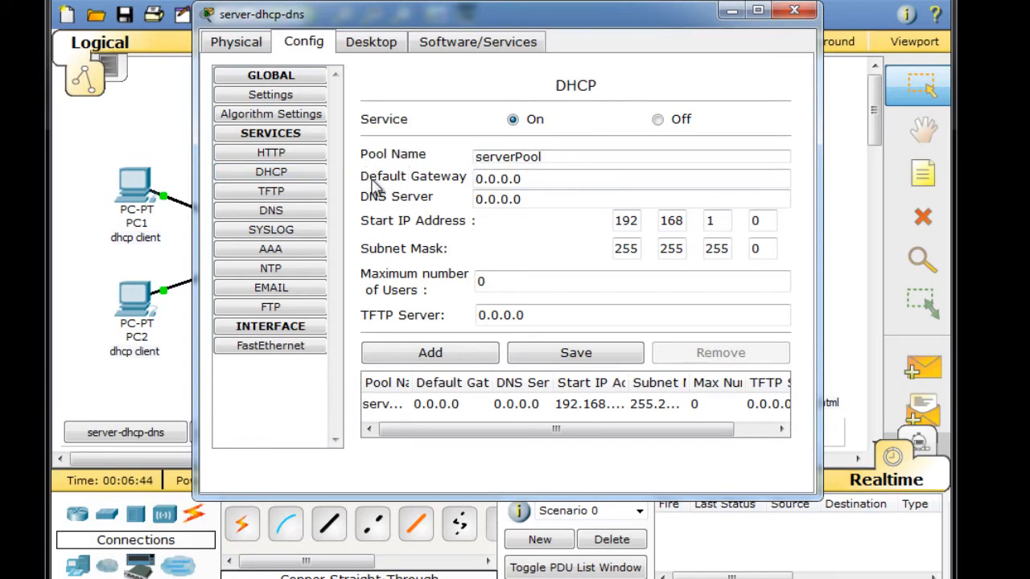
{"action": "left_click", "coordinate": [554, 201]}
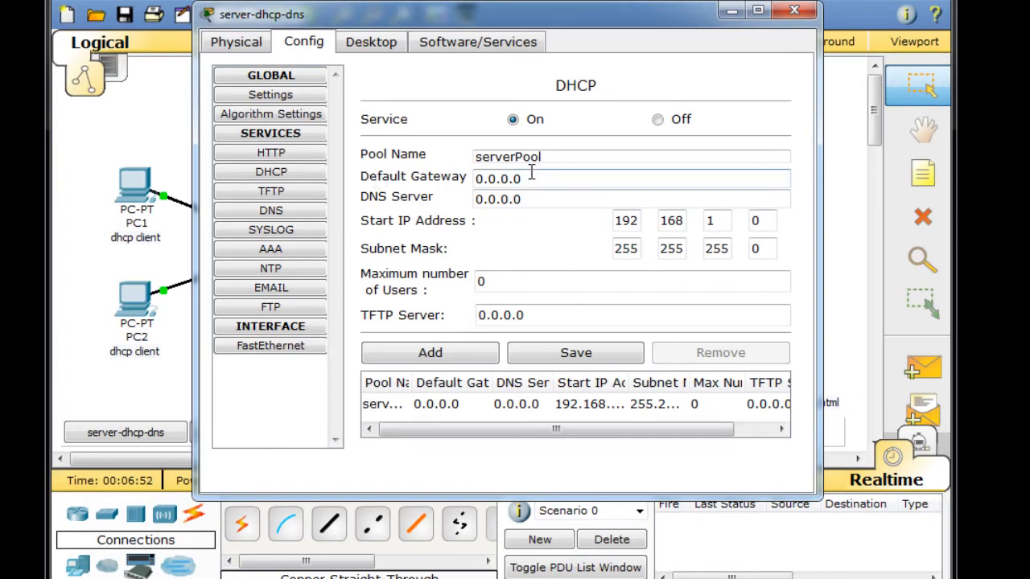
{"action": "left_click_drag", "start_coordinate": [531, 170], "coordinate": [379, 183]}
{"action": "type", "text": "192.168.1.1"}
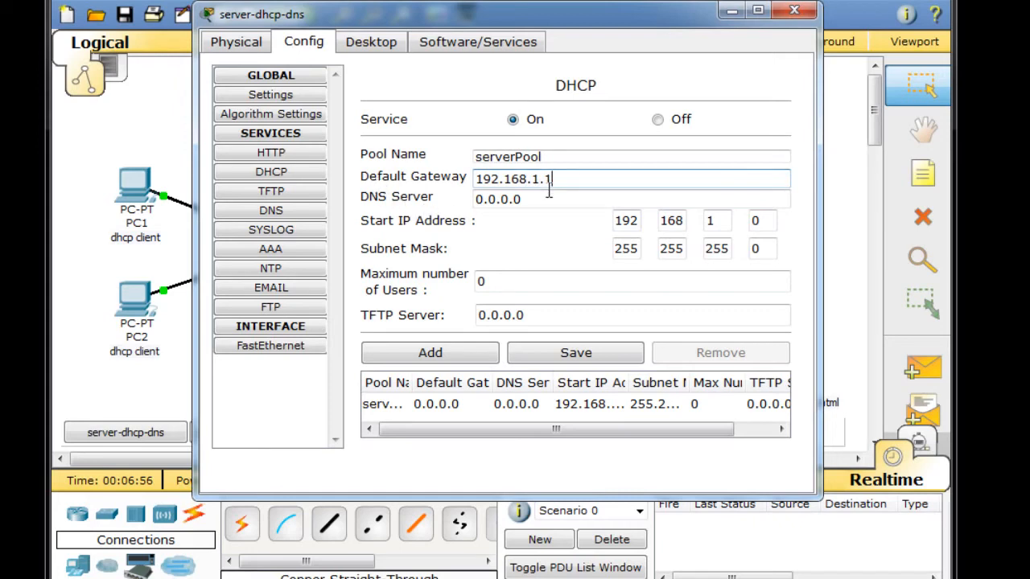
{"action": "left_click_drag", "start_coordinate": [531, 199], "coordinate": [378, 207]}
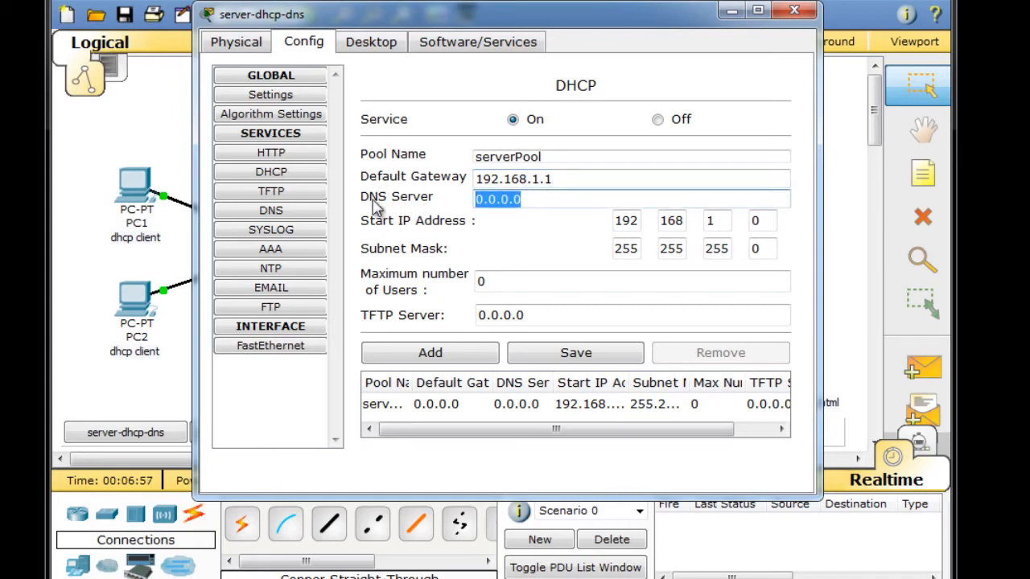
{"action": "type", "text": "192.168.1.254"}
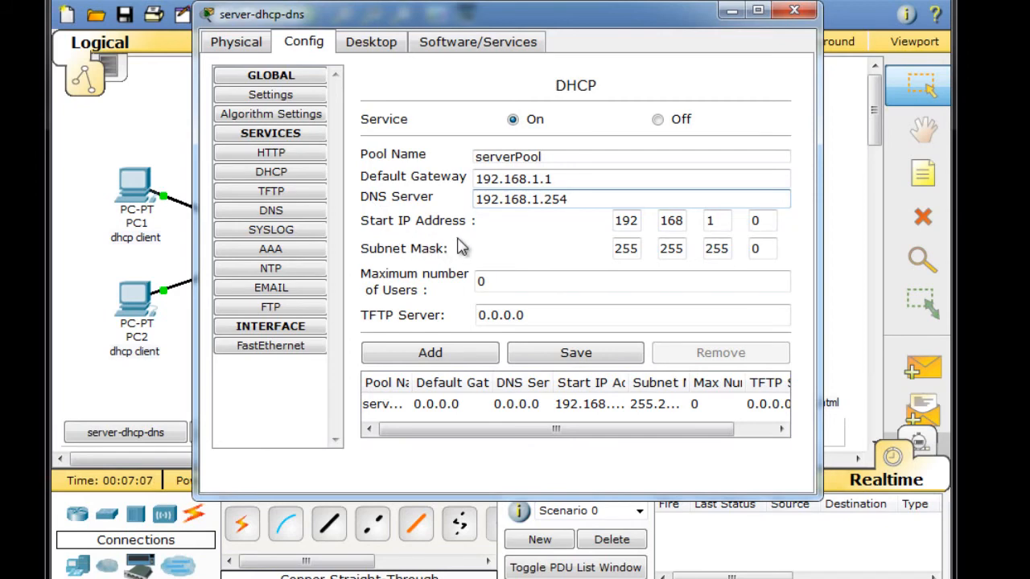
- Set the DHCP pool's start IP address to 192.168.1.100 and maximum users to 50, save it and close the server's configuration
{"action": "left_click", "coordinate": [753, 225]}
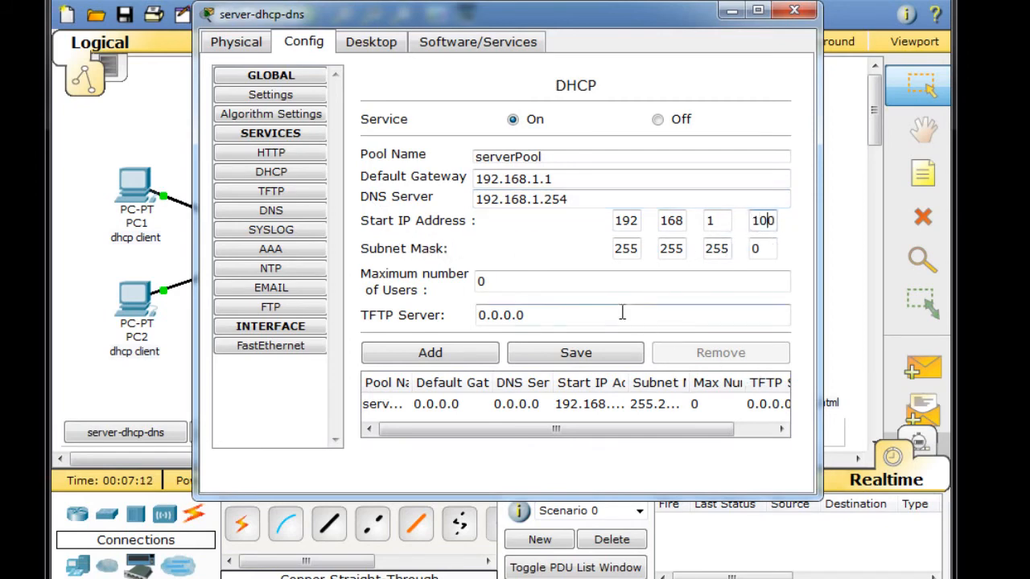
{"action": "double_click", "coordinate": [482, 282]}
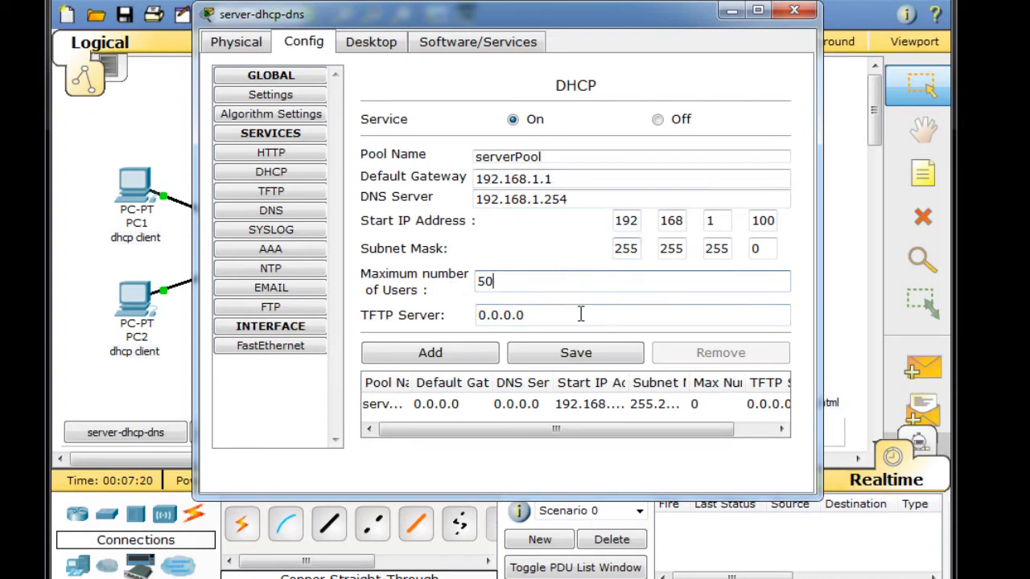
{"action": "left_click", "coordinate": [579, 357]}
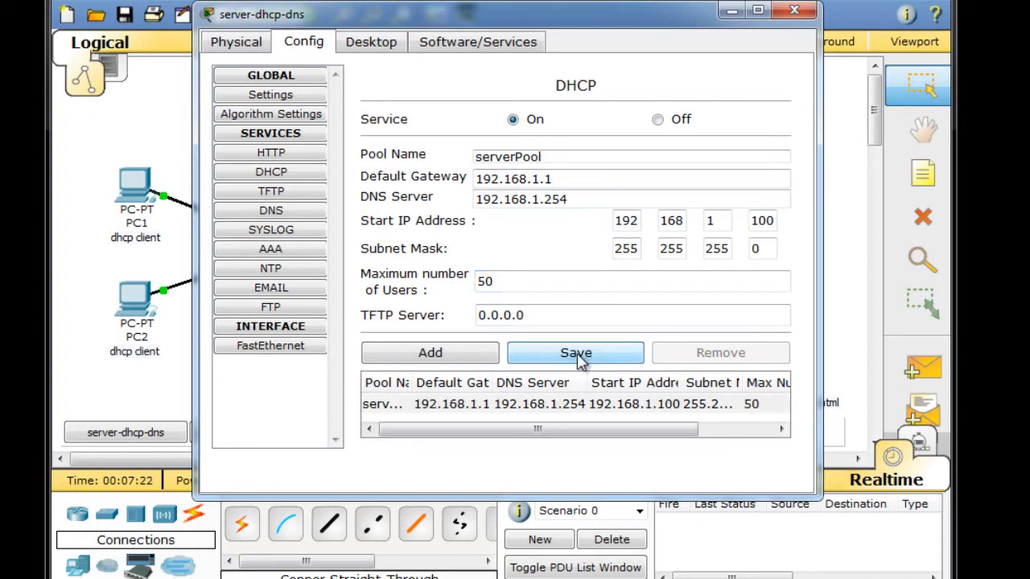
{"action": "left_click", "coordinate": [459, 412]}
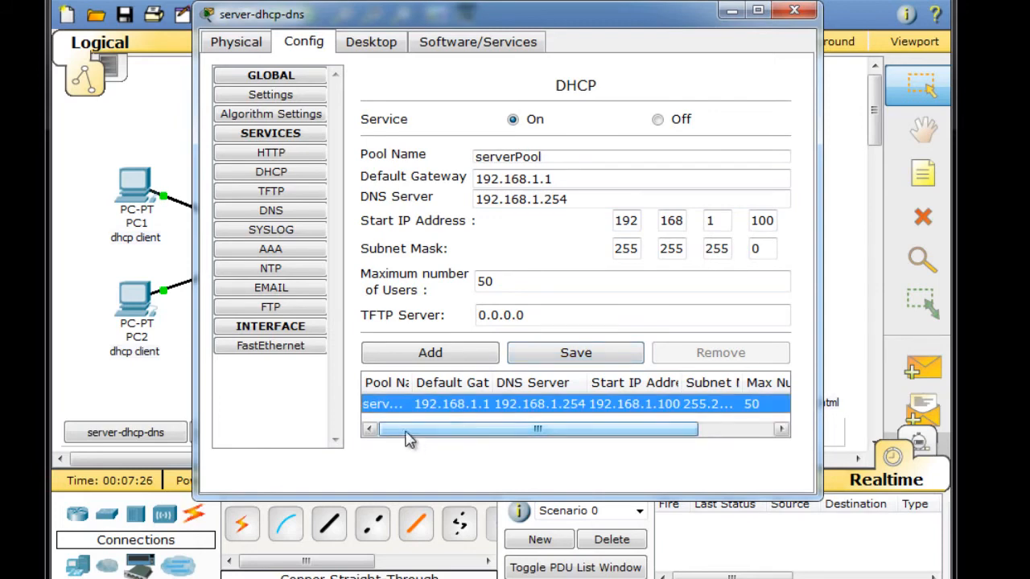
{"action": "left_click_drag", "start_coordinate": [412, 383], "coordinate": [457, 382]}
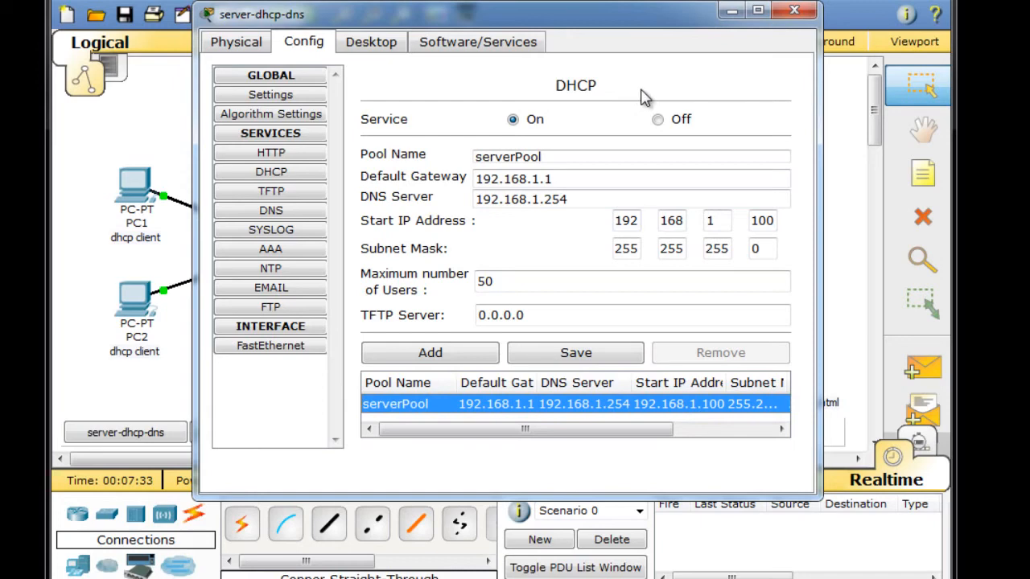
{"action": "left_click", "coordinate": [797, 11]}
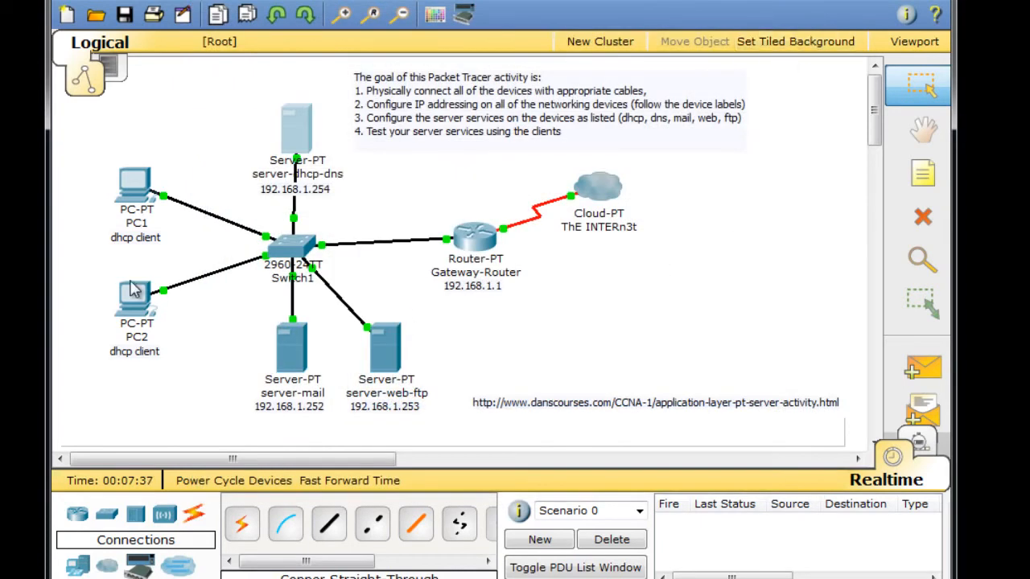
- Switch PC1's IP configuration from static to DHCP
{"action": "left_click", "coordinate": [135, 194]}
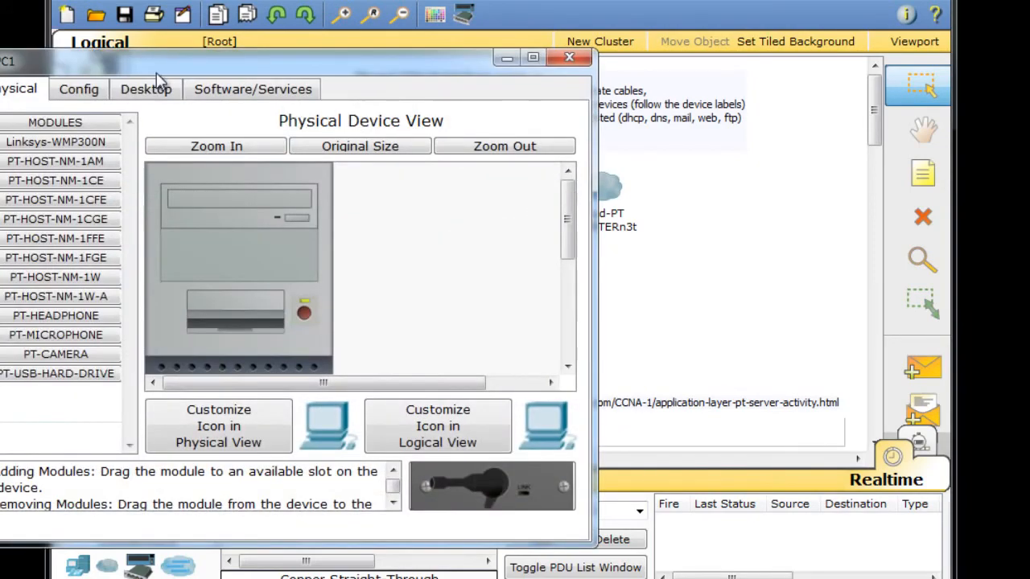
{"action": "left_click_drag", "start_coordinate": [160, 70], "coordinate": [644, 50]}
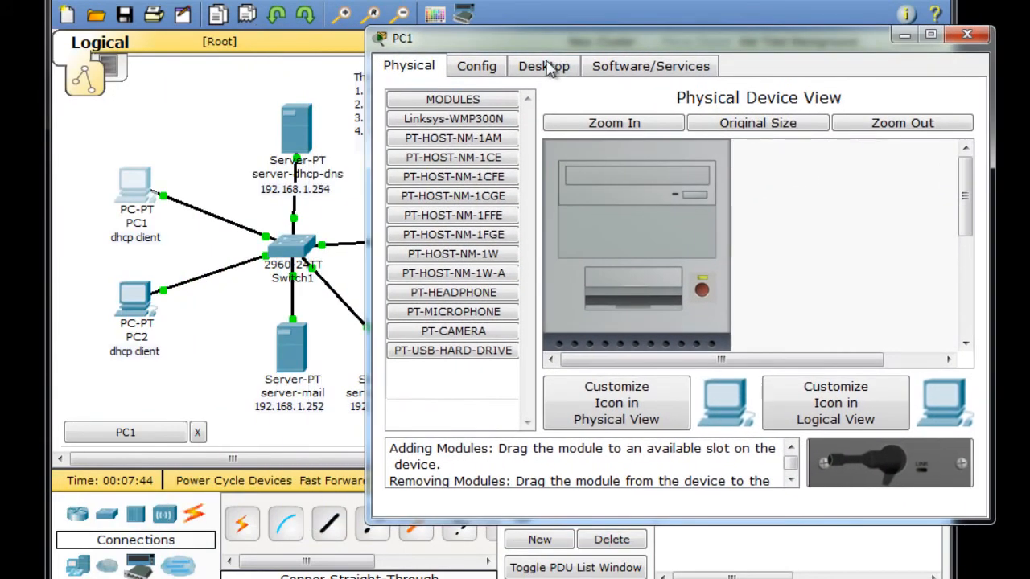
{"action": "left_click", "coordinate": [544, 69]}
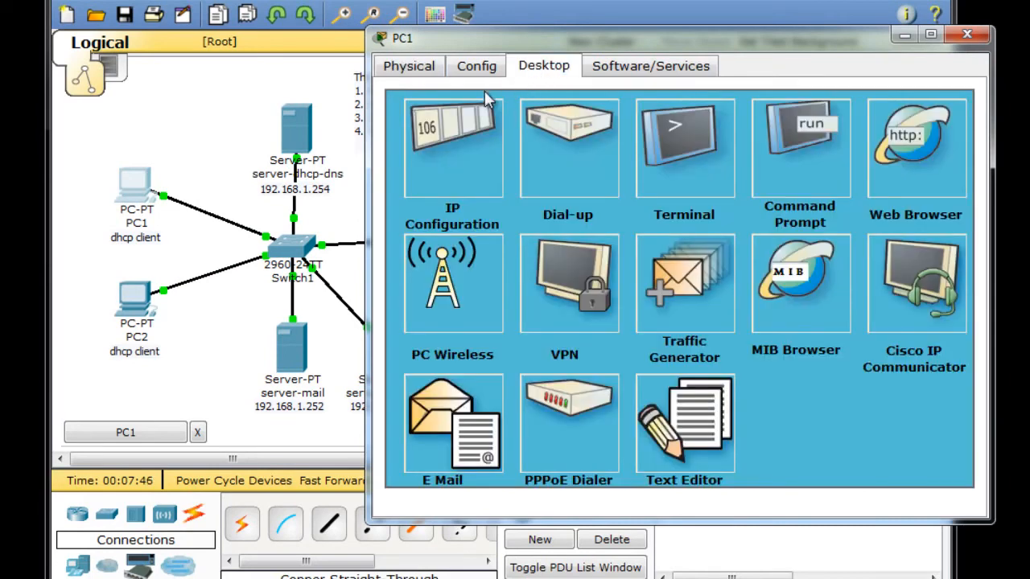
{"action": "left_click", "coordinate": [450, 130]}
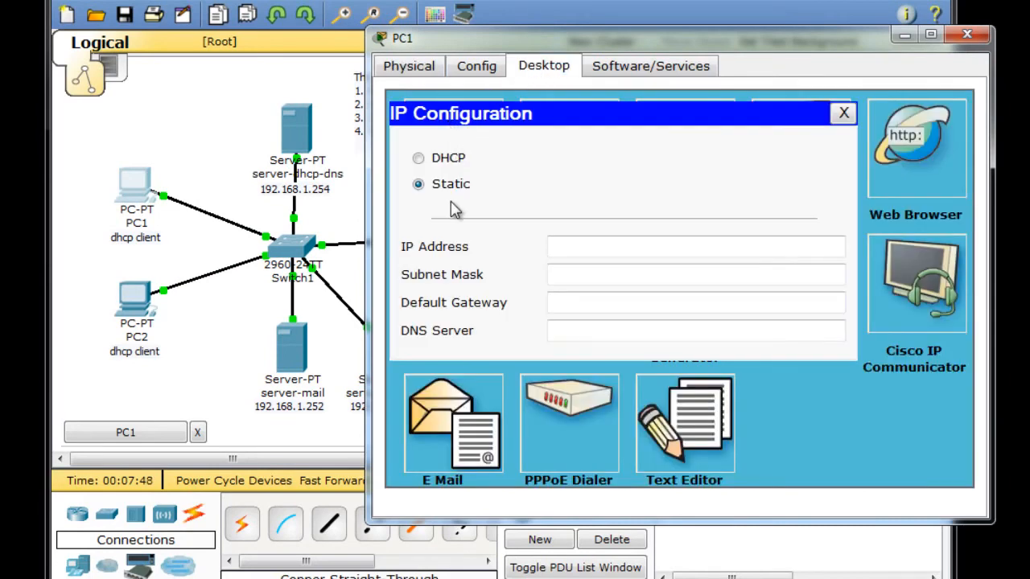
{"action": "left_click", "coordinate": [420, 160]}
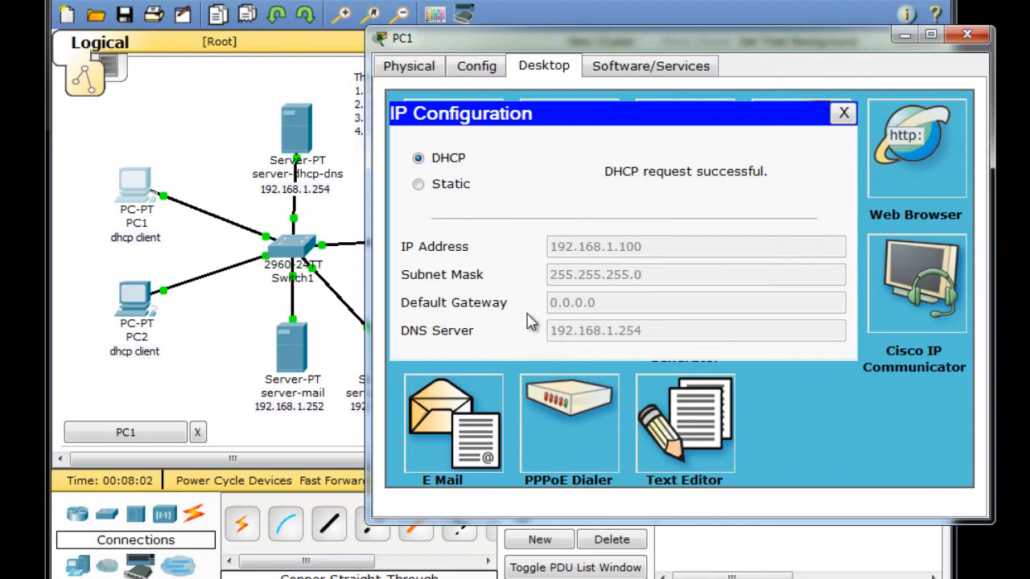
- Request PC1's DHCP address again by switching to static and back, and minimize its configuration
{"action": "left_click", "coordinate": [418, 185]}
{"action": "left_click", "coordinate": [417, 159]}
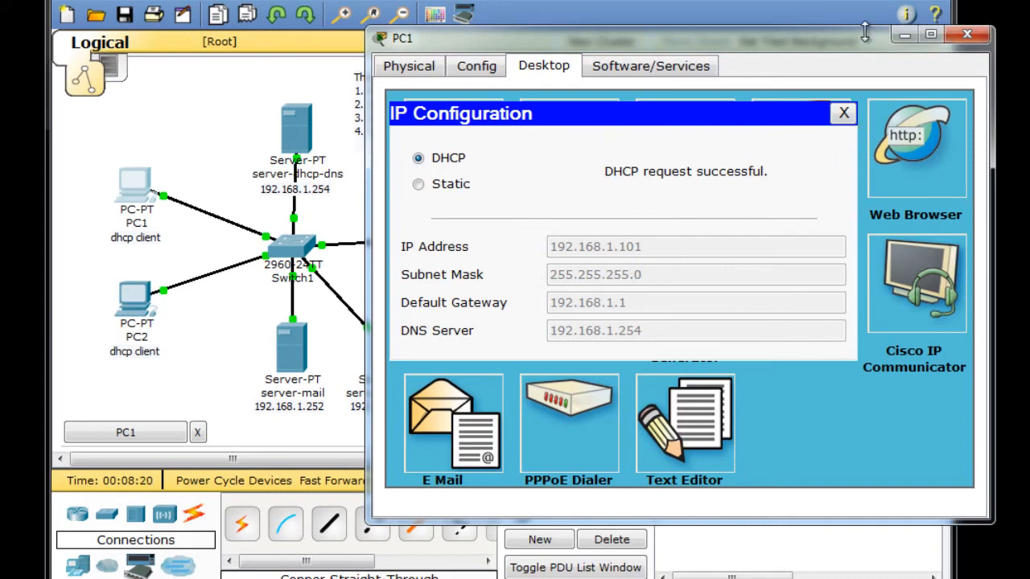
{"action": "left_click", "coordinate": [903, 35]}
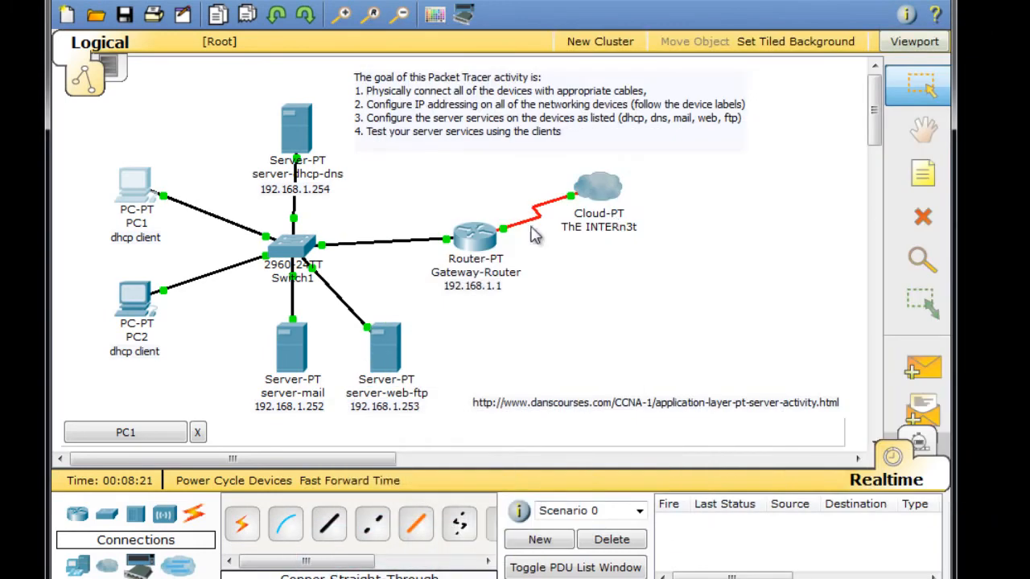
- Set PC2's IP configuration to DHCP
{"action": "left_click", "coordinate": [134, 298]}
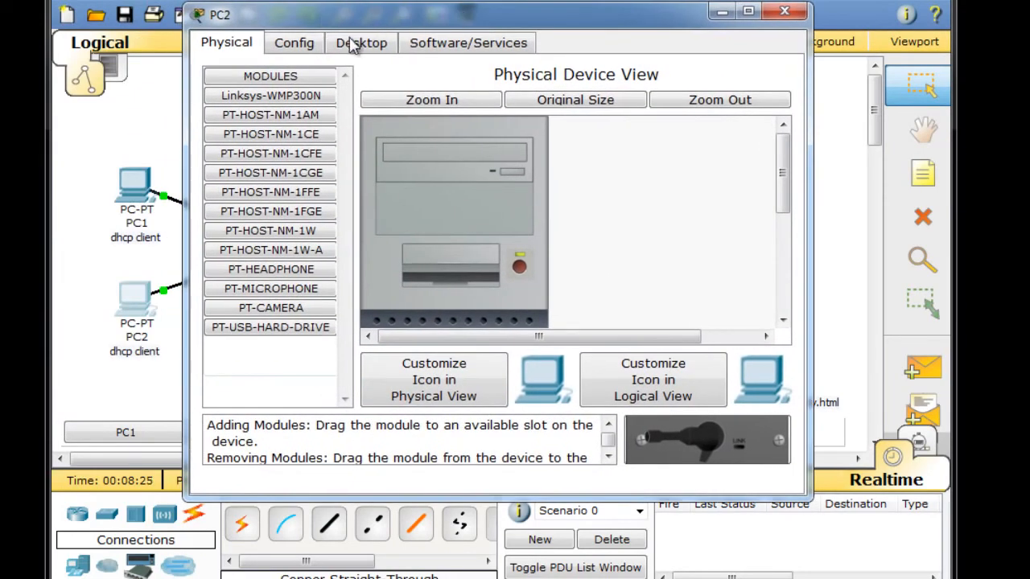
{"action": "left_click", "coordinate": [361, 44]}
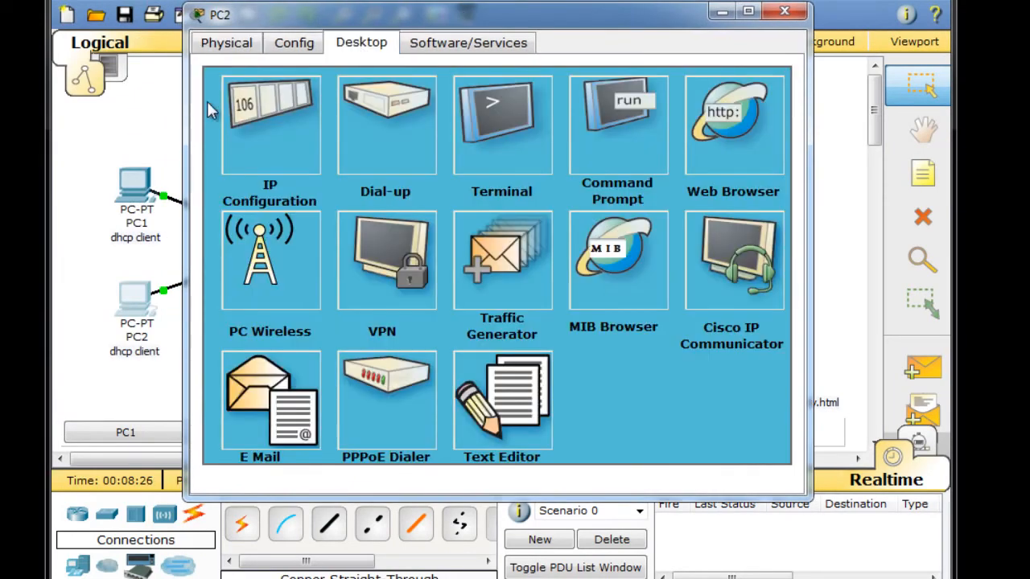
{"action": "left_click", "coordinate": [269, 111]}
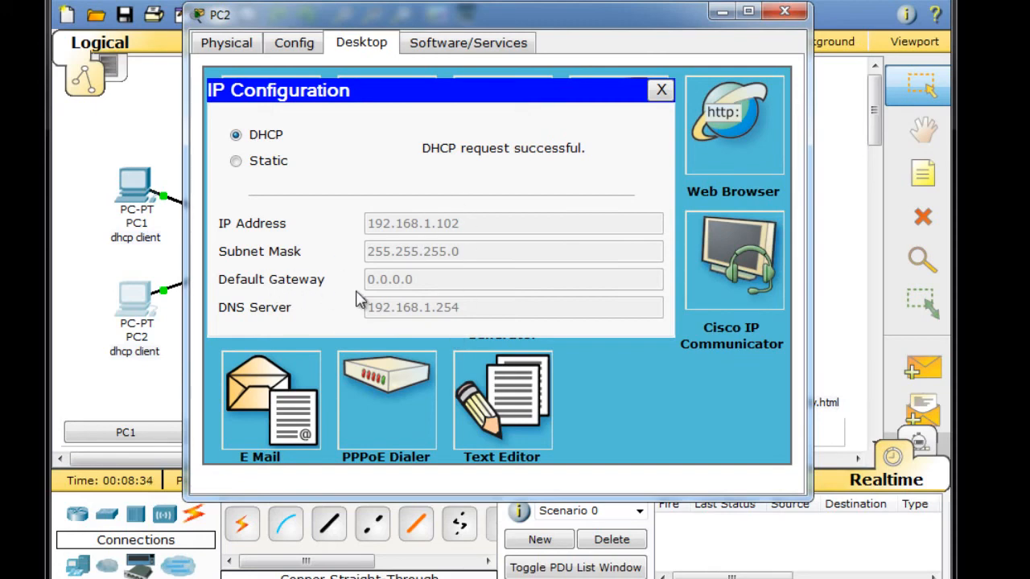
- Repeat PC2's DHCP request by toggling between static and DHCP, leaving it on DHCP and minimizing its configuration
{"action": "left_click", "coordinate": [237, 162]}
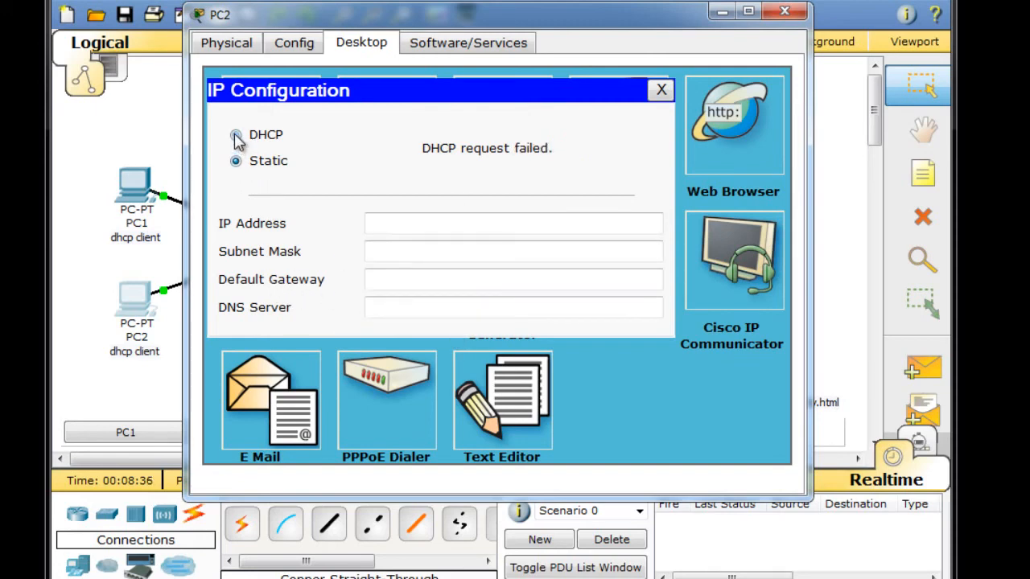
{"action": "left_click", "coordinate": [236, 135]}
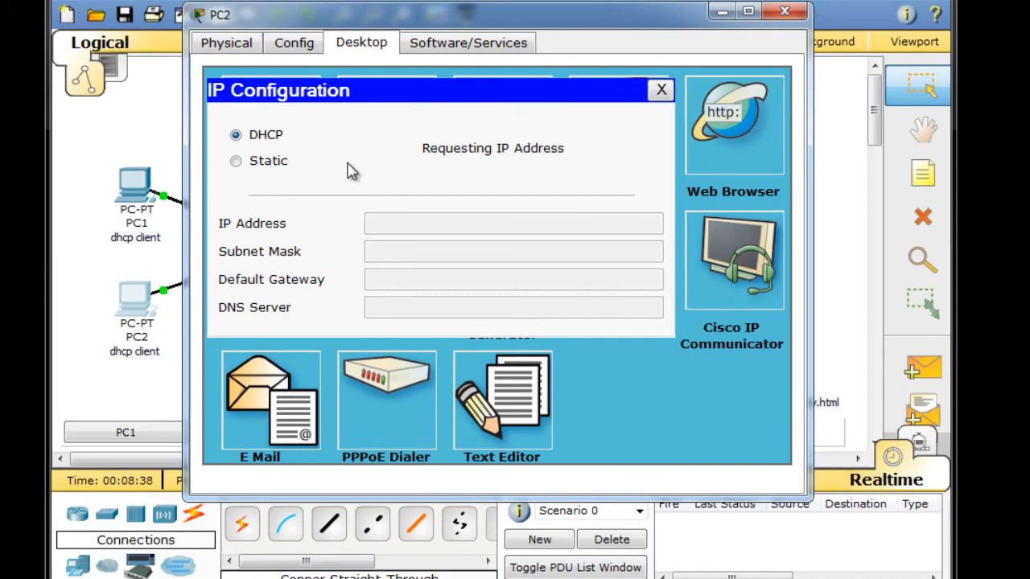
{"action": "left_click", "coordinate": [236, 162]}
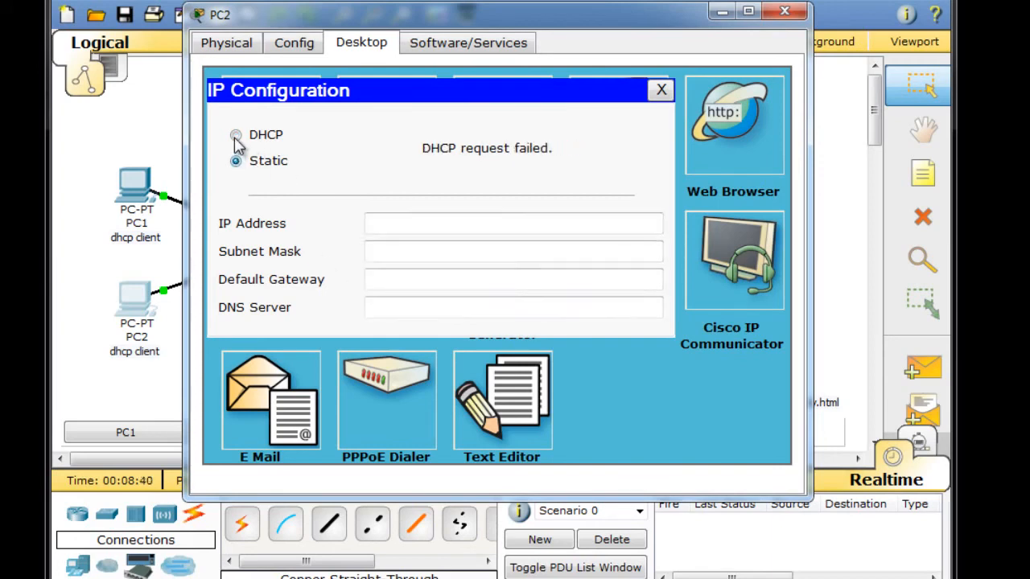
{"action": "left_click", "coordinate": [236, 137]}
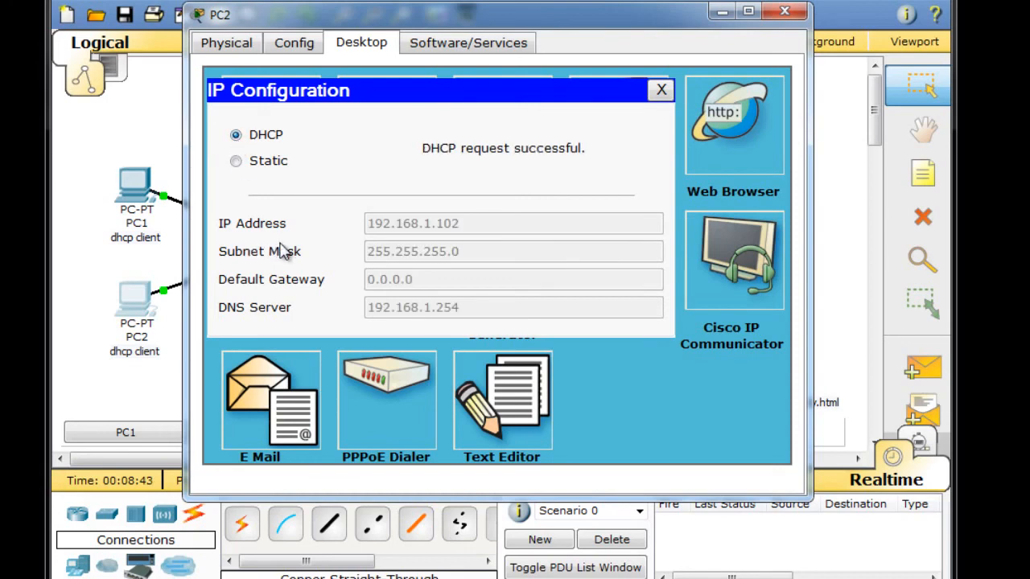
{"action": "left_click", "coordinate": [236, 162]}
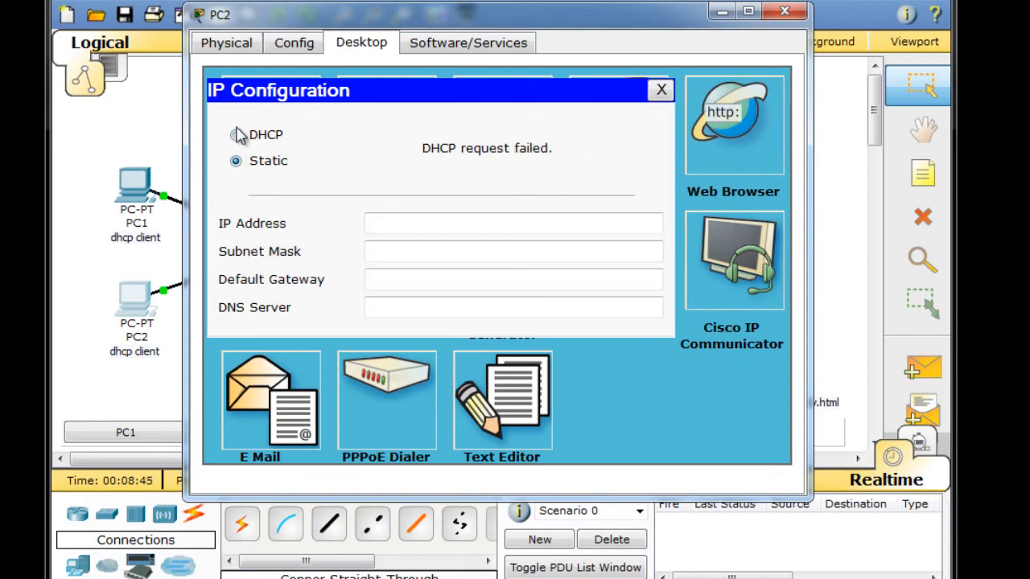
{"action": "left_click", "coordinate": [236, 137]}
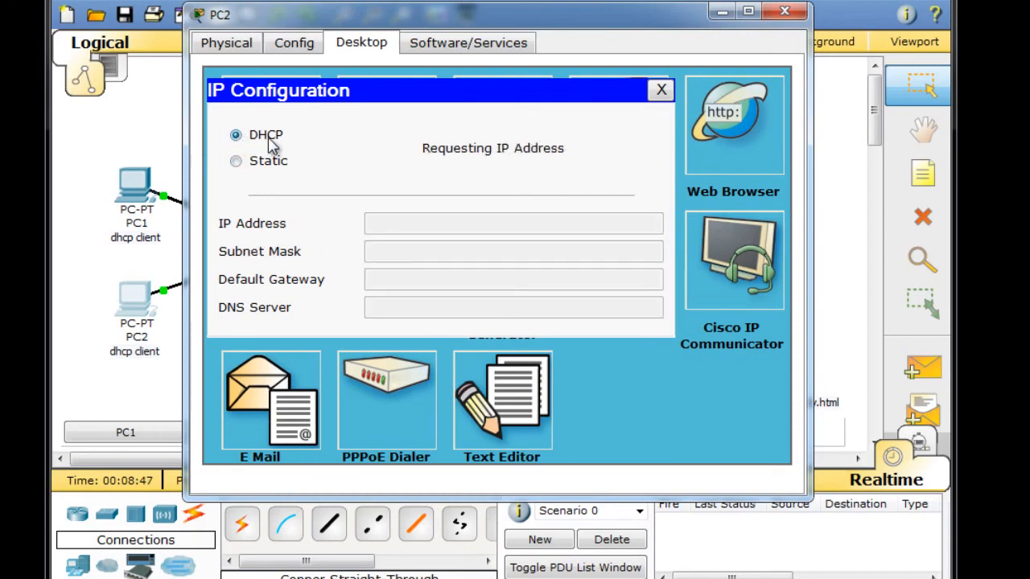
{"action": "left_click", "coordinate": [716, 12]}
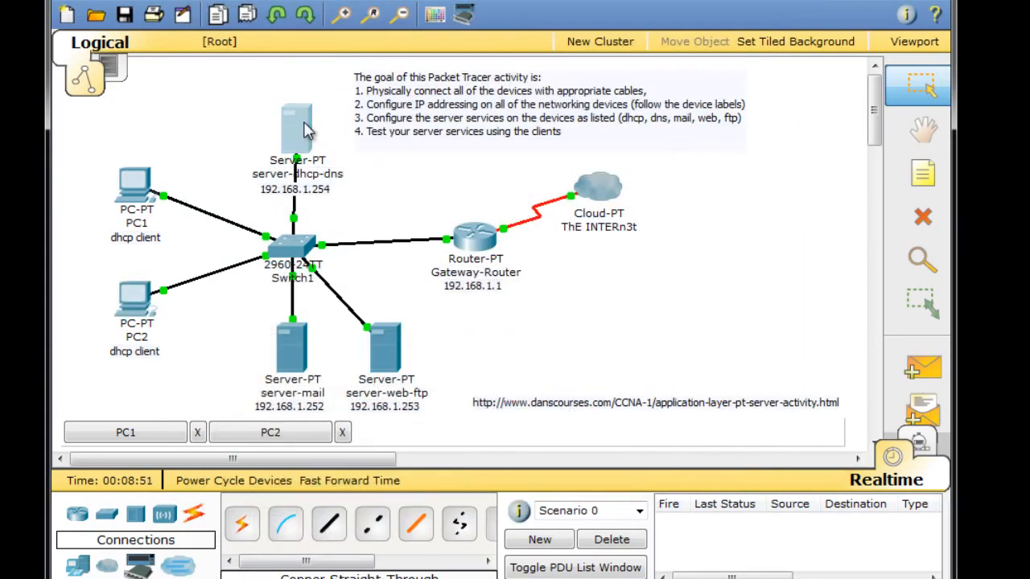
- Restart the DHCP service on server-dhcp-dns by turning it off and on again, and minimize the server's configuration
{"action": "left_click", "coordinate": [299, 128]}
{"action": "left_click_drag", "start_coordinate": [197, 24], "coordinate": [512, 56]}
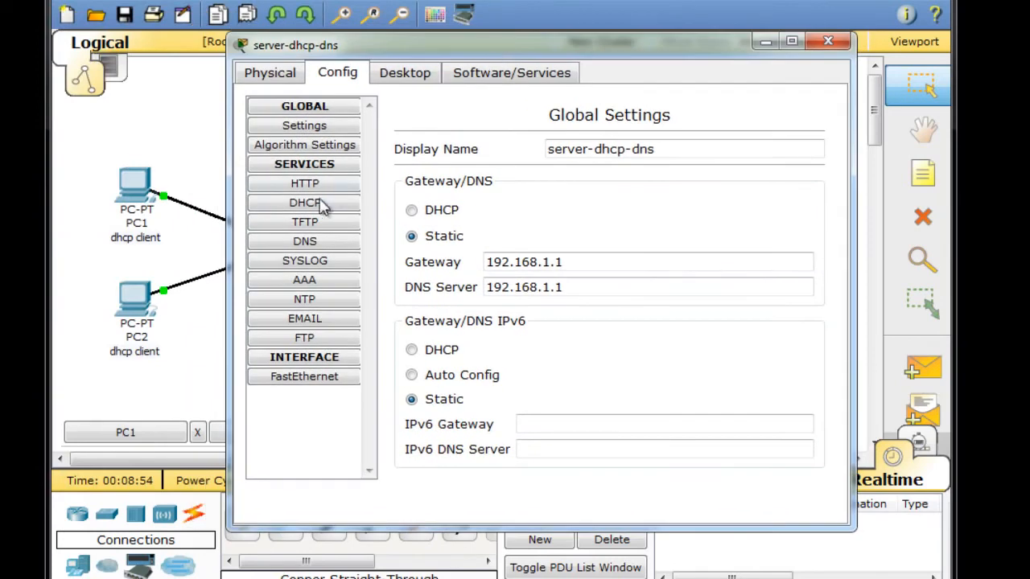
{"action": "left_click", "coordinate": [314, 204]}
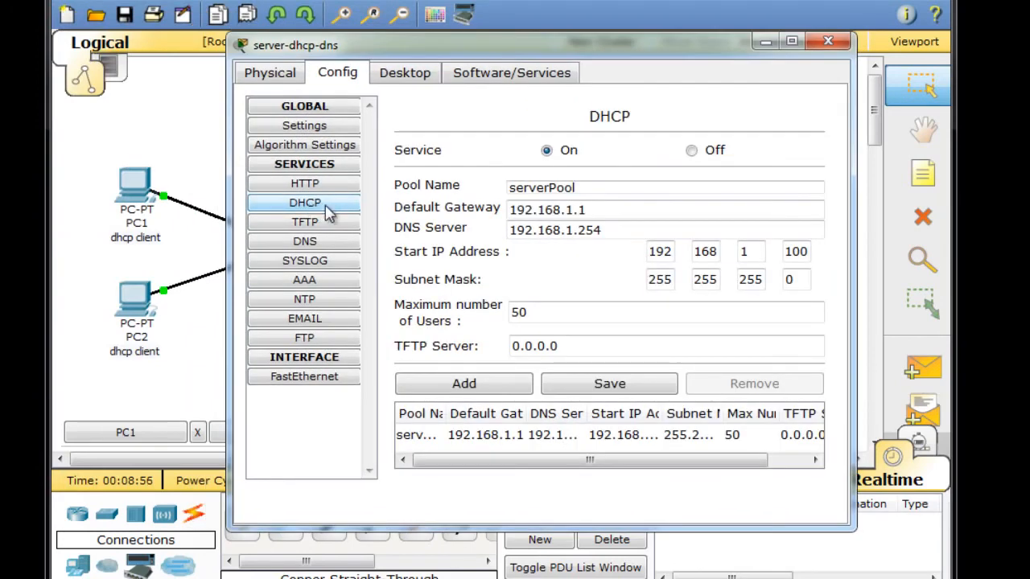
{"action": "left_click", "coordinate": [689, 153]}
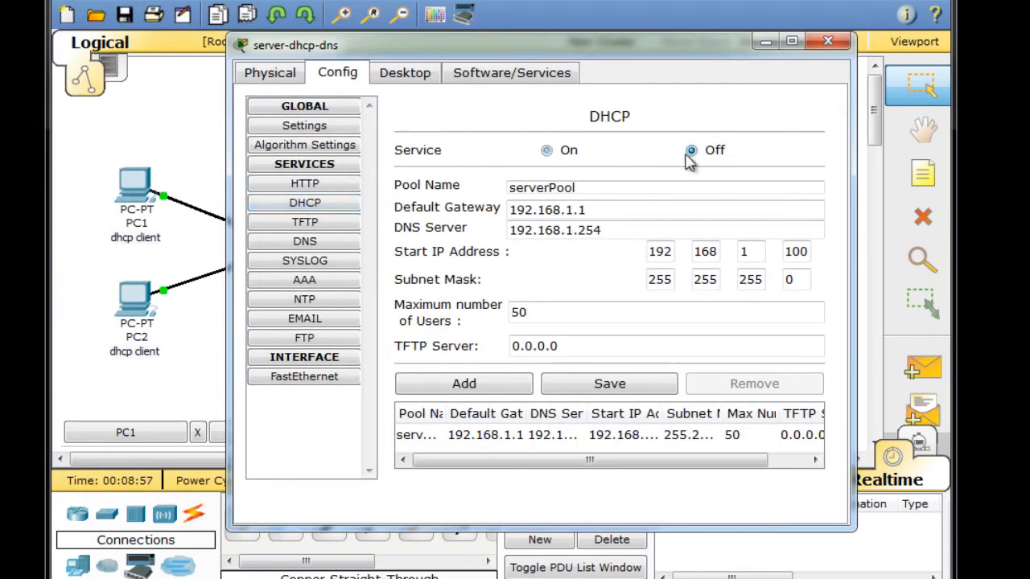
{"action": "left_click", "coordinate": [545, 152]}
{"action": "left_click", "coordinate": [761, 40]}
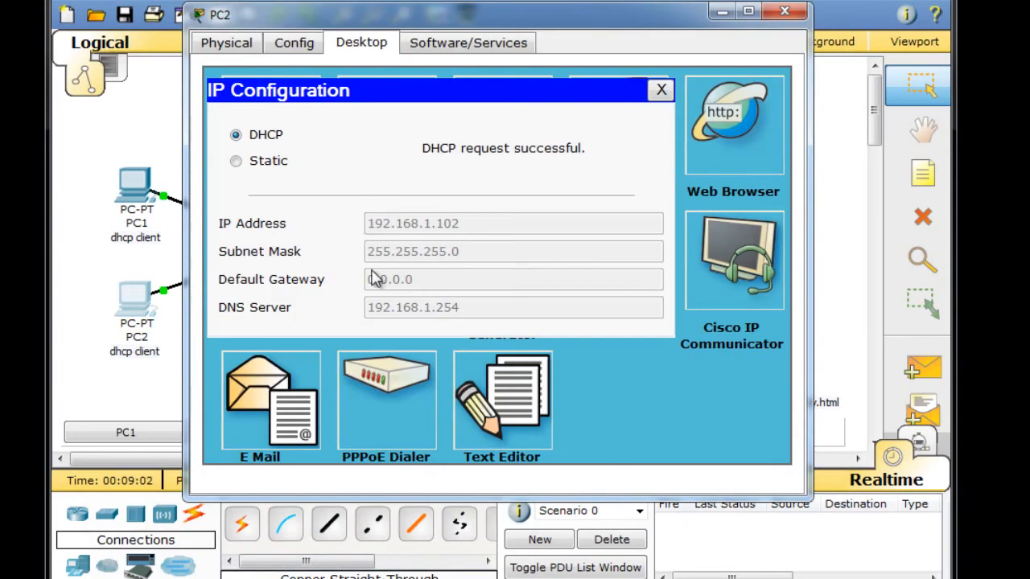
- Renew PC2's DHCP address by switching twice between static and DHCP, ending on DHCP, and close PC2's configuration
{"action": "left_click", "coordinate": [236, 161]}
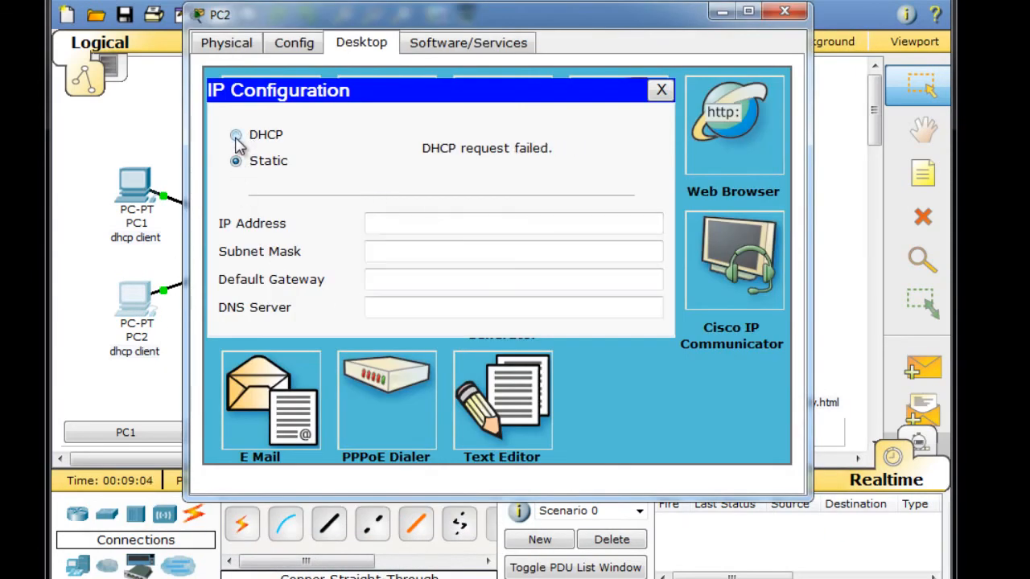
{"action": "left_click", "coordinate": [236, 135]}
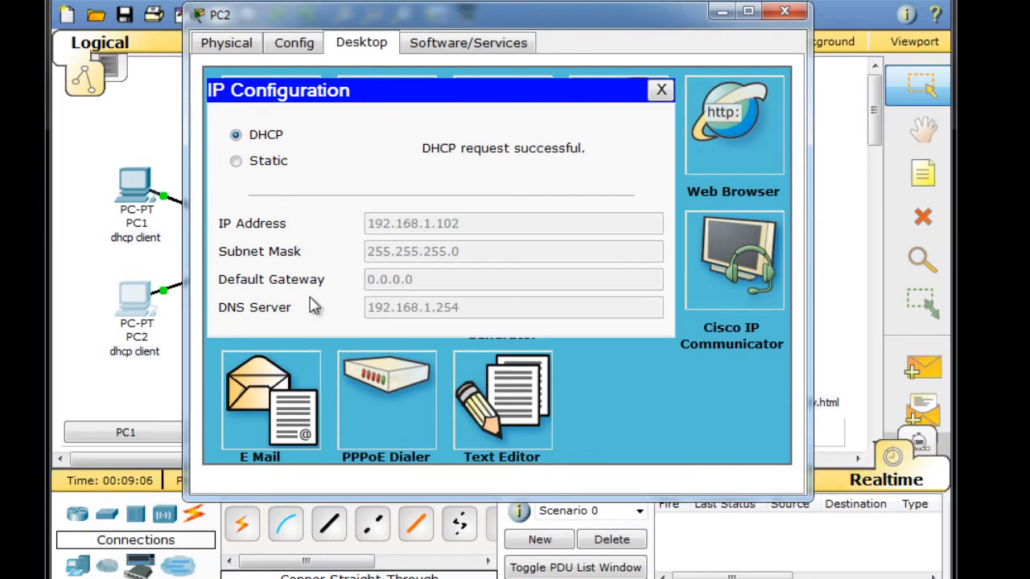
{"action": "left_click", "coordinate": [235, 161]}
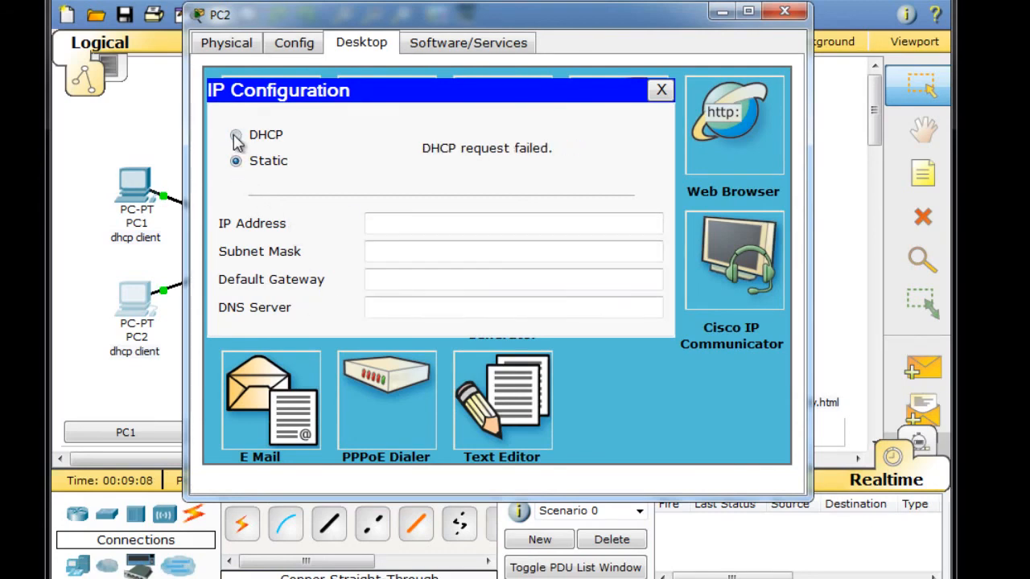
{"action": "left_click", "coordinate": [236, 135]}
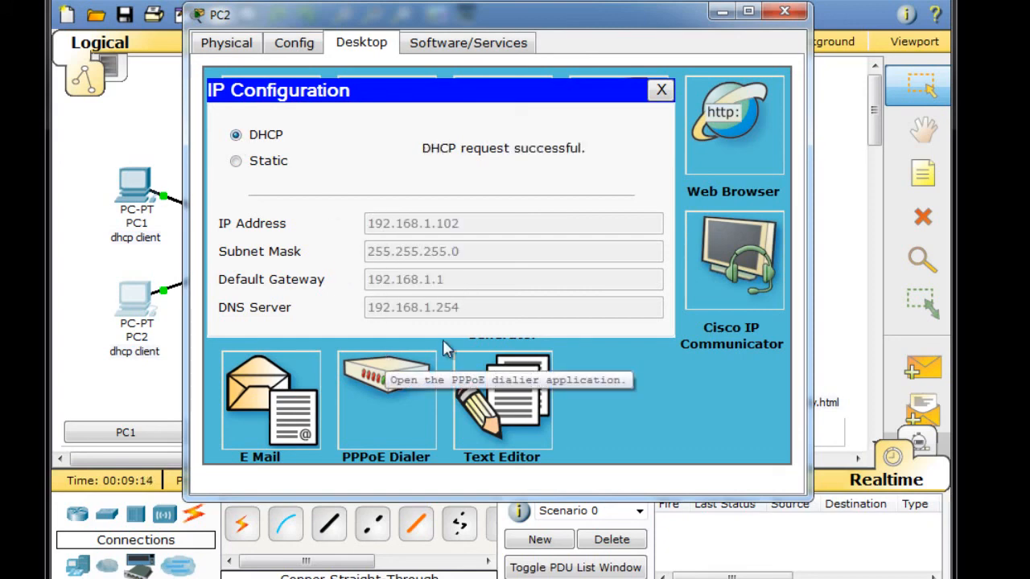
{"action": "left_click", "coordinate": [661, 90]}
{"action": "left_click", "coordinate": [785, 12]}
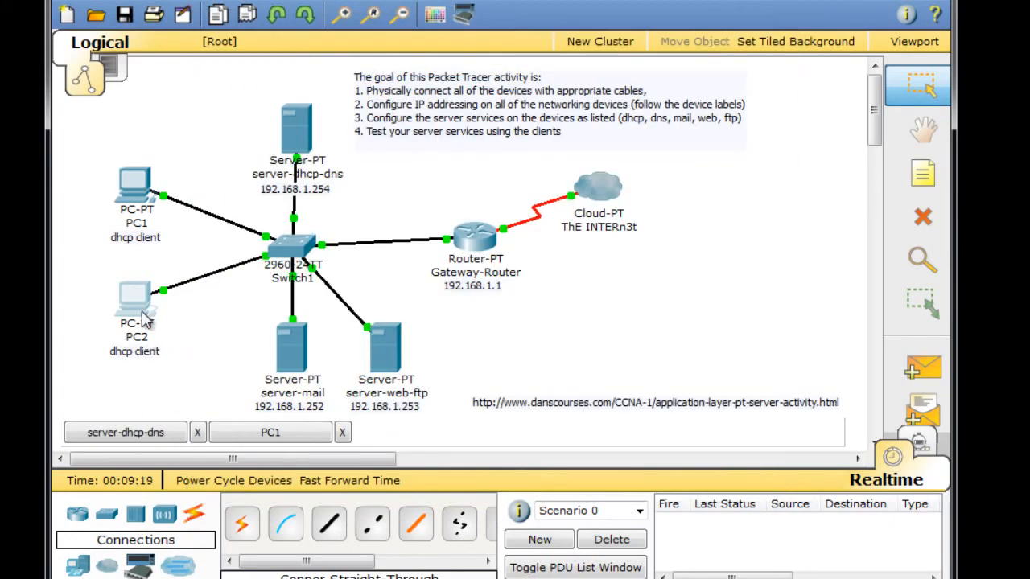
- Close PC1's IP configuration and ping the gateway router at 192.168.1.1 from PC1's Command Prompt
{"action": "mouse_move", "coordinate": [145, 318]}
{"action": "mouse_move", "coordinate": [130, 201]}
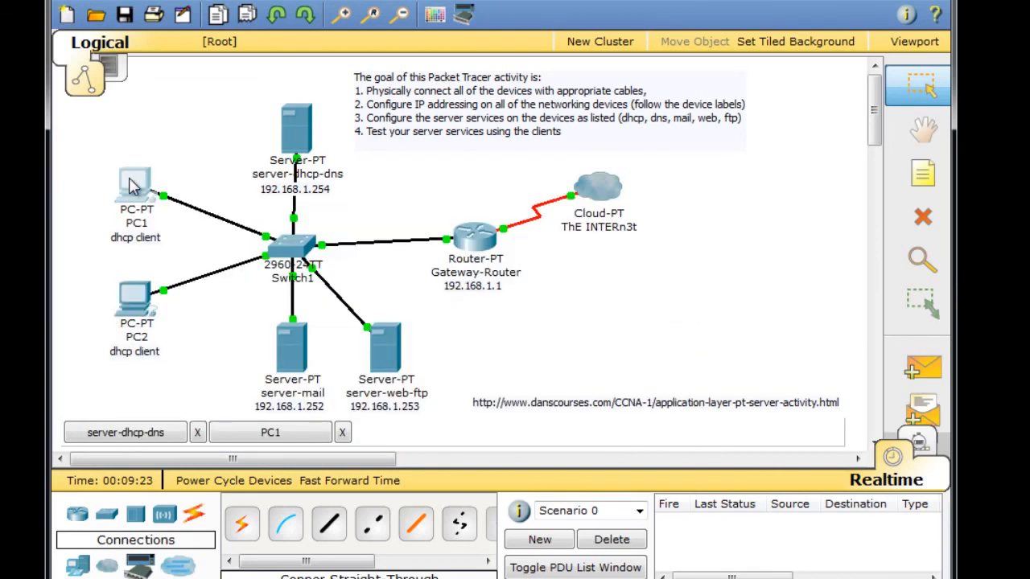
{"action": "left_click", "coordinate": [135, 185]}
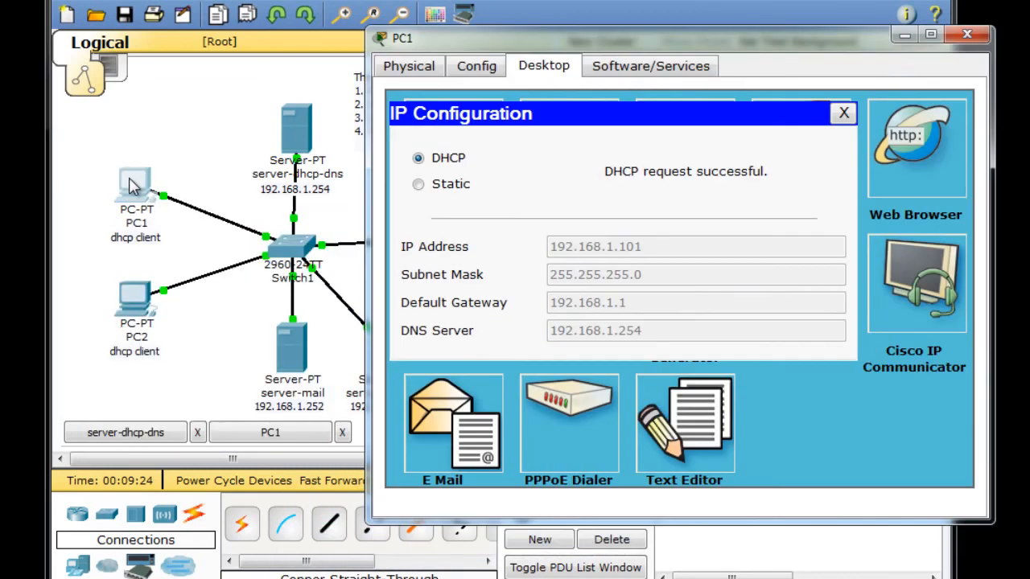
{"action": "left_click", "coordinate": [845, 114]}
{"action": "left_click_drag", "start_coordinate": [805, 39], "coordinate": [734, 39]}
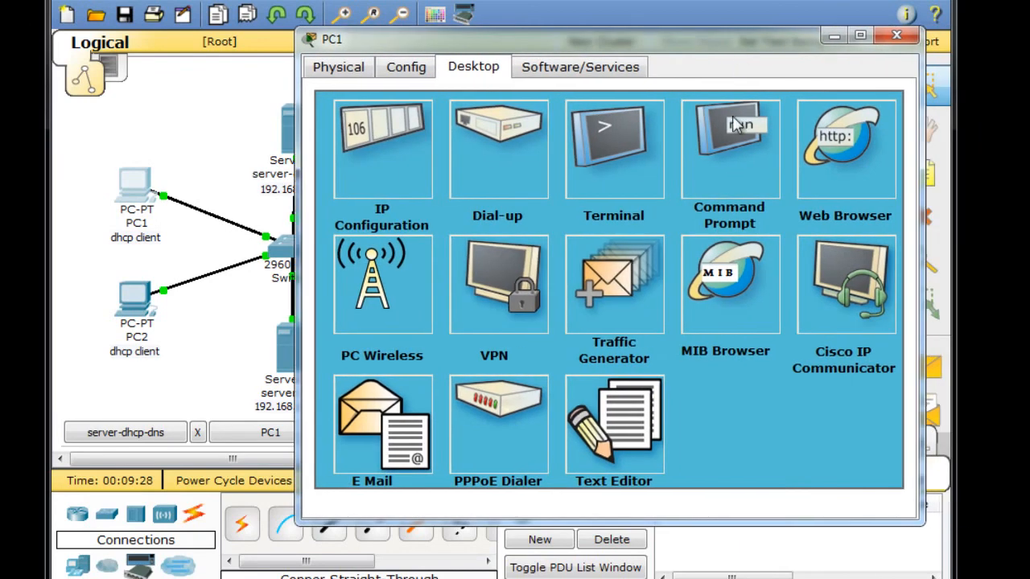
{"action": "left_click", "coordinate": [731, 135]}
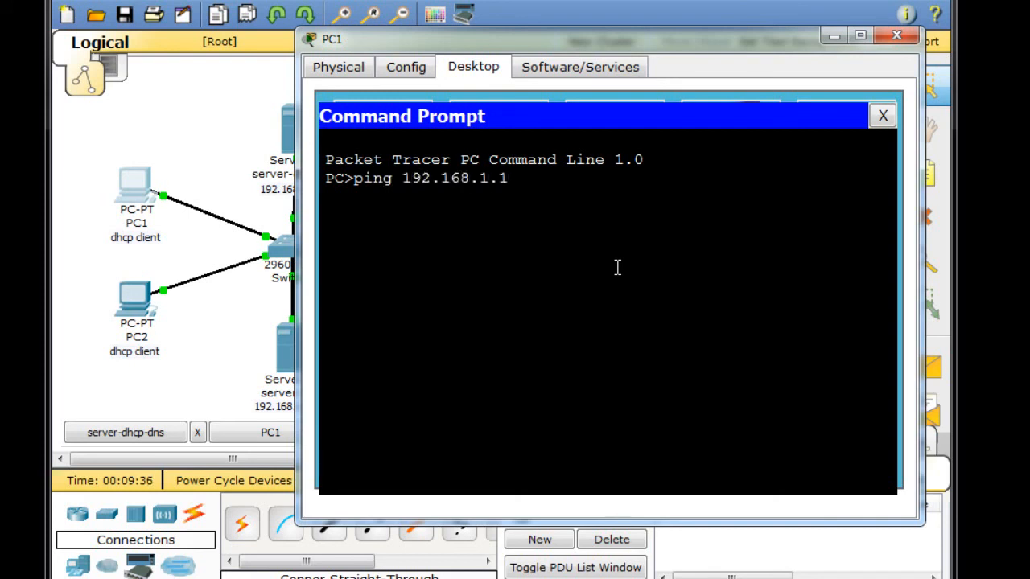
{"action": "key", "text": "Return"}
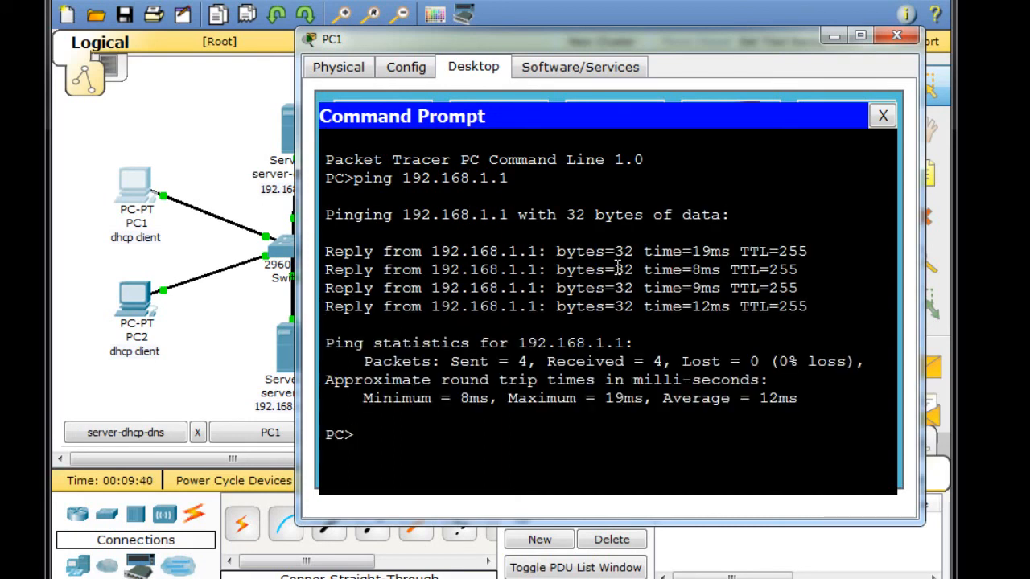
- Ping PC2 at 192.168.1.102 and the DHCP/DNS server at 192.168.1.254 from PC1's Command Prompt
{"action": "key", "text": "Up"}
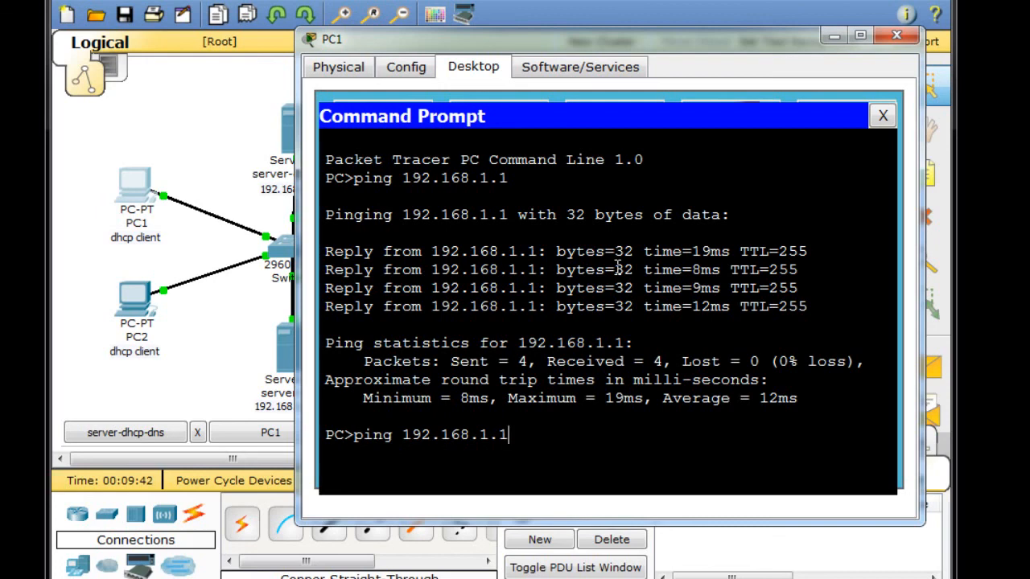
{"action": "key", "text": "Return"}
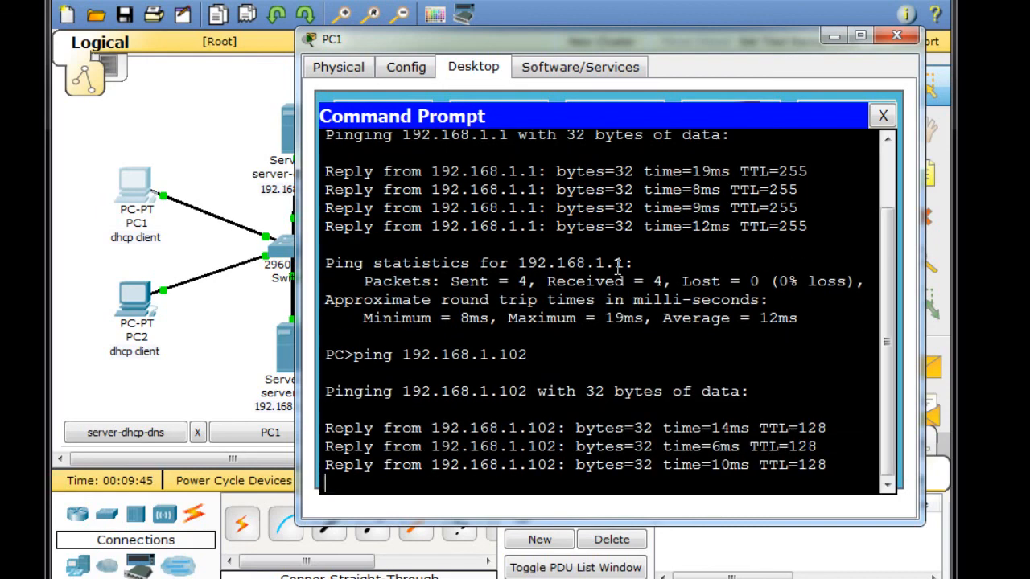
{"action": "key", "text": "Up"}
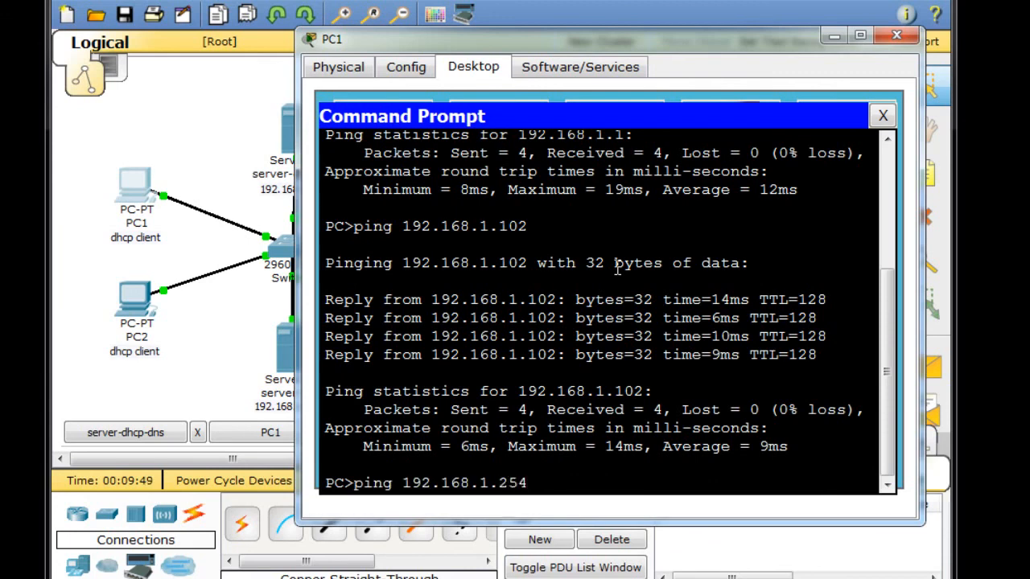
{"action": "key", "text": "Return"}
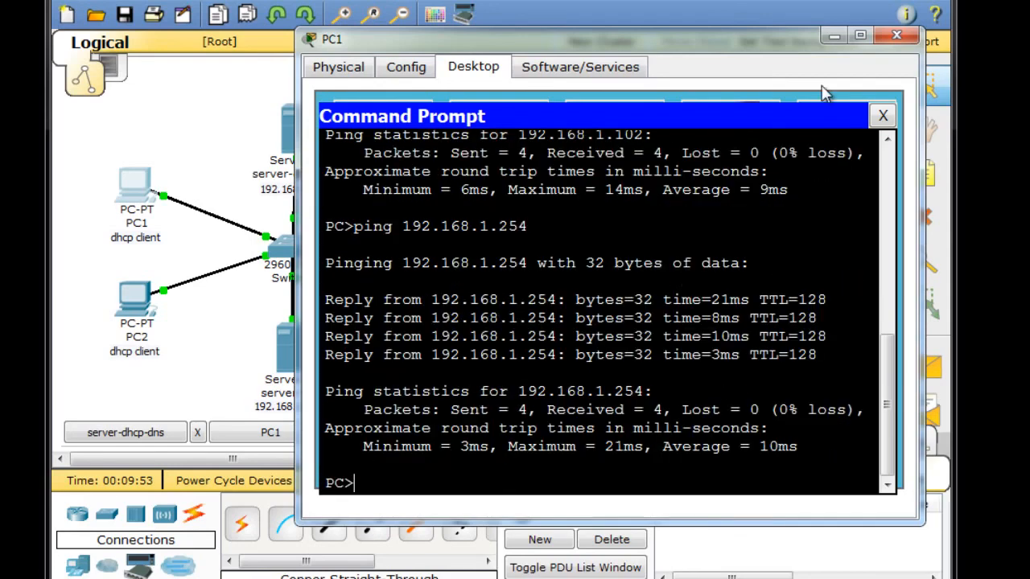
{"action": "left_click_drag", "start_coordinate": [774, 40], "coordinate": [709, 0]}
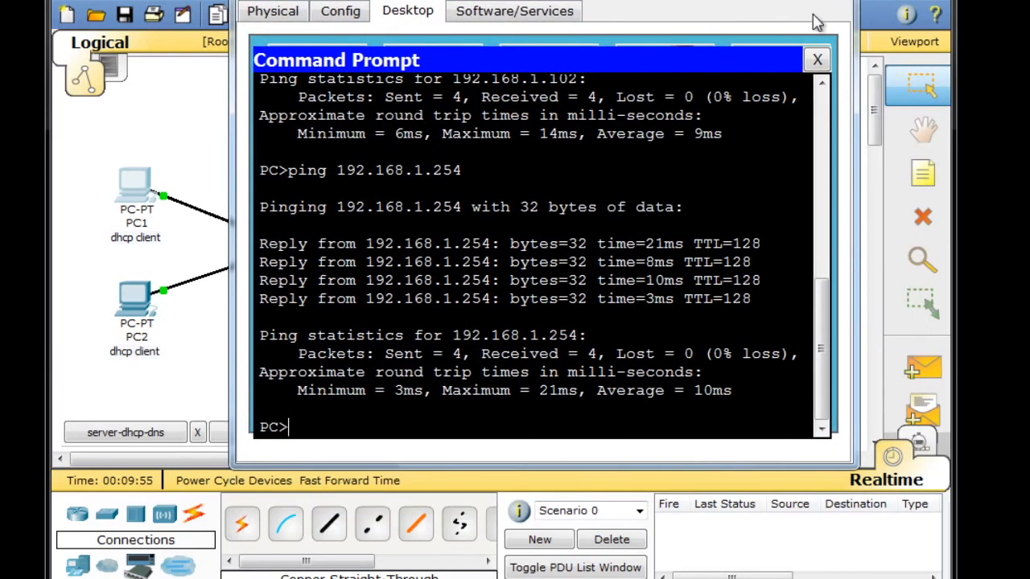